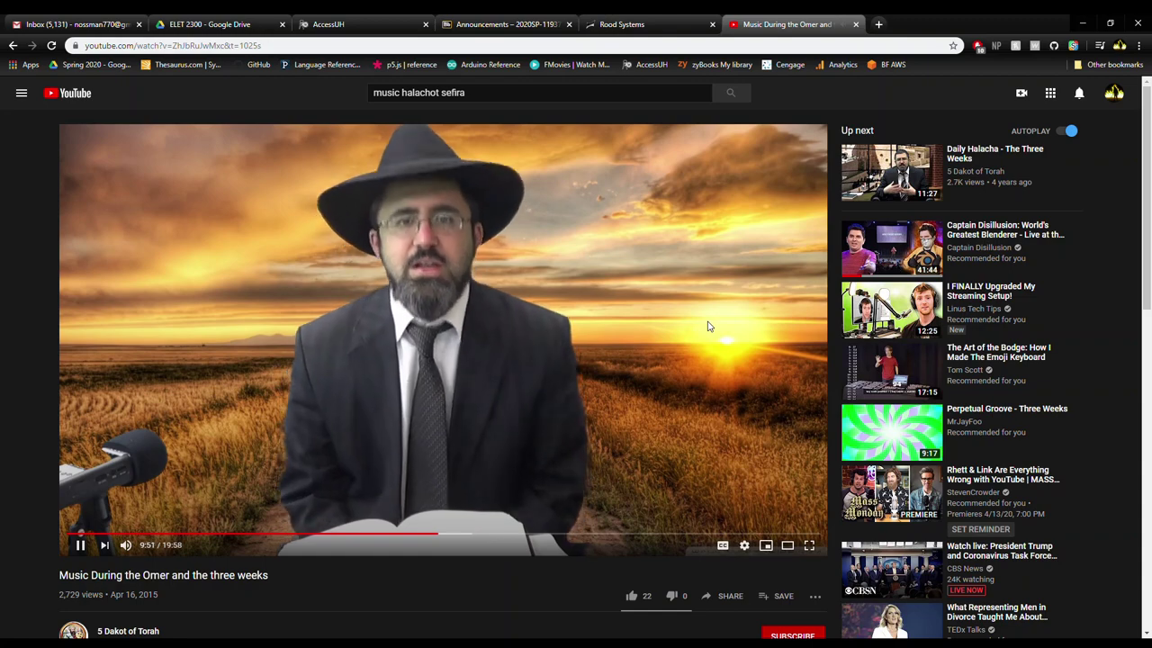
left_click(707, 327)
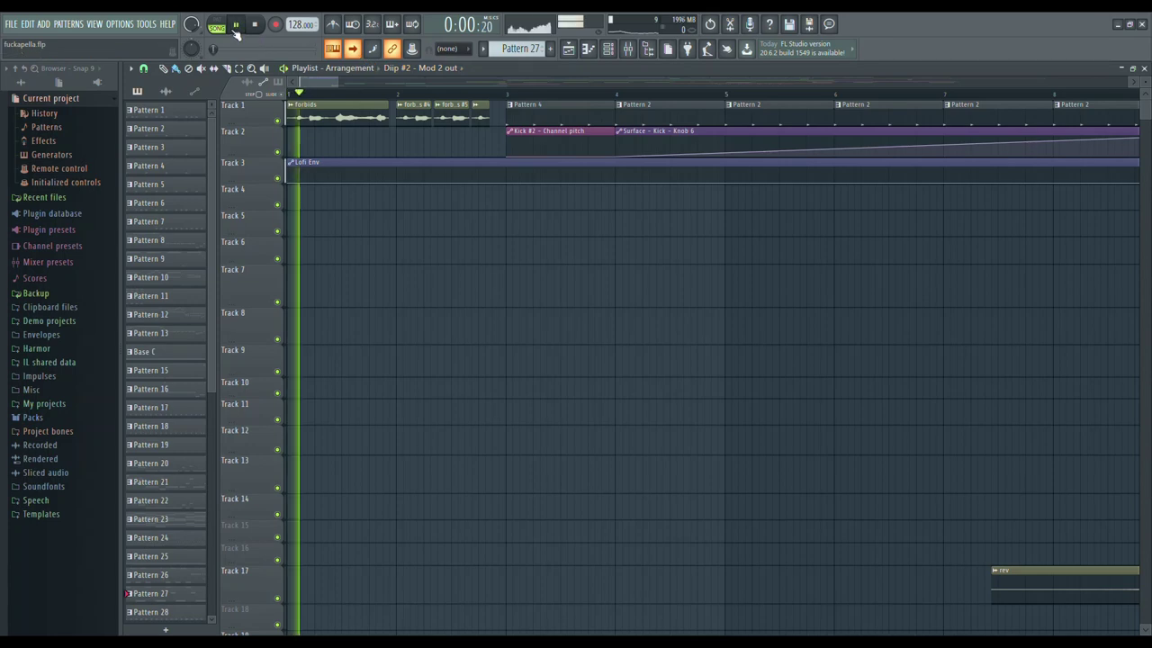
Switch to FL Studio and, in the mixer, open the Control Surface effect on the Kick track.
left_click(629, 49)
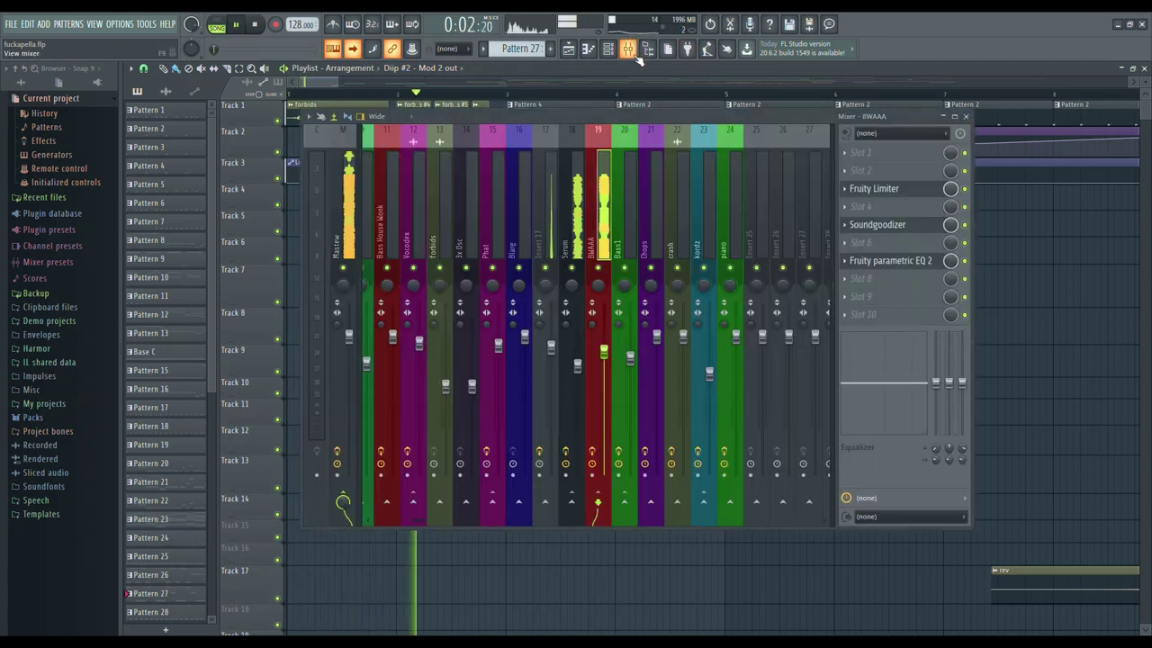
left_click_drag(558, 112, 556, 135)
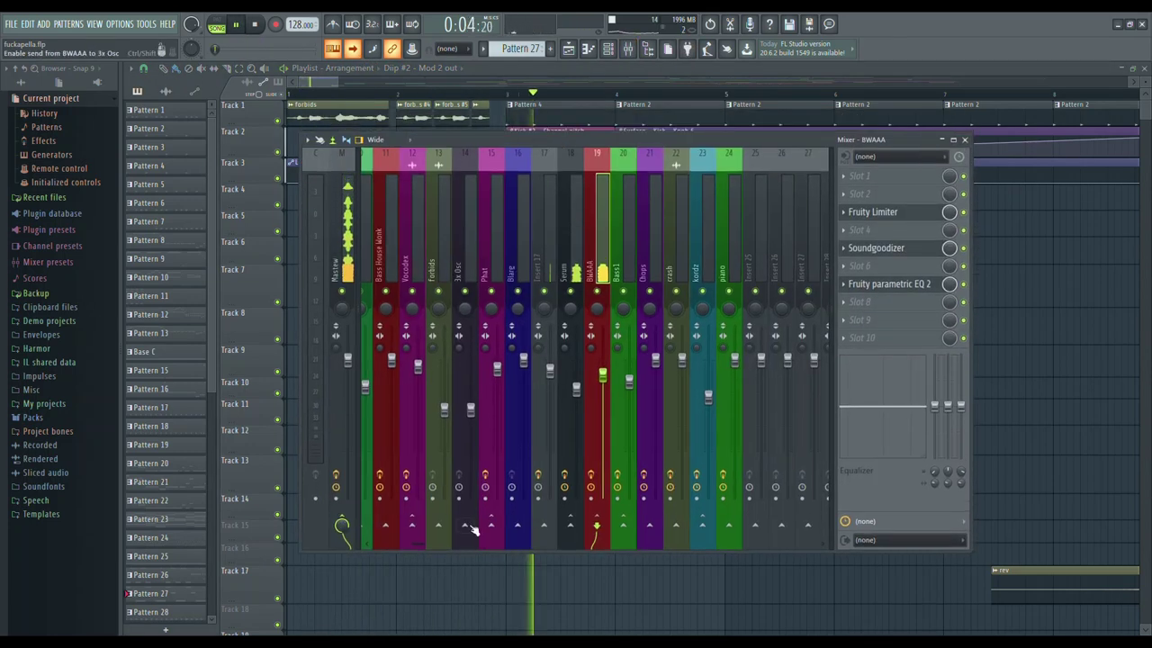
left_click_drag(420, 545, 378, 546)
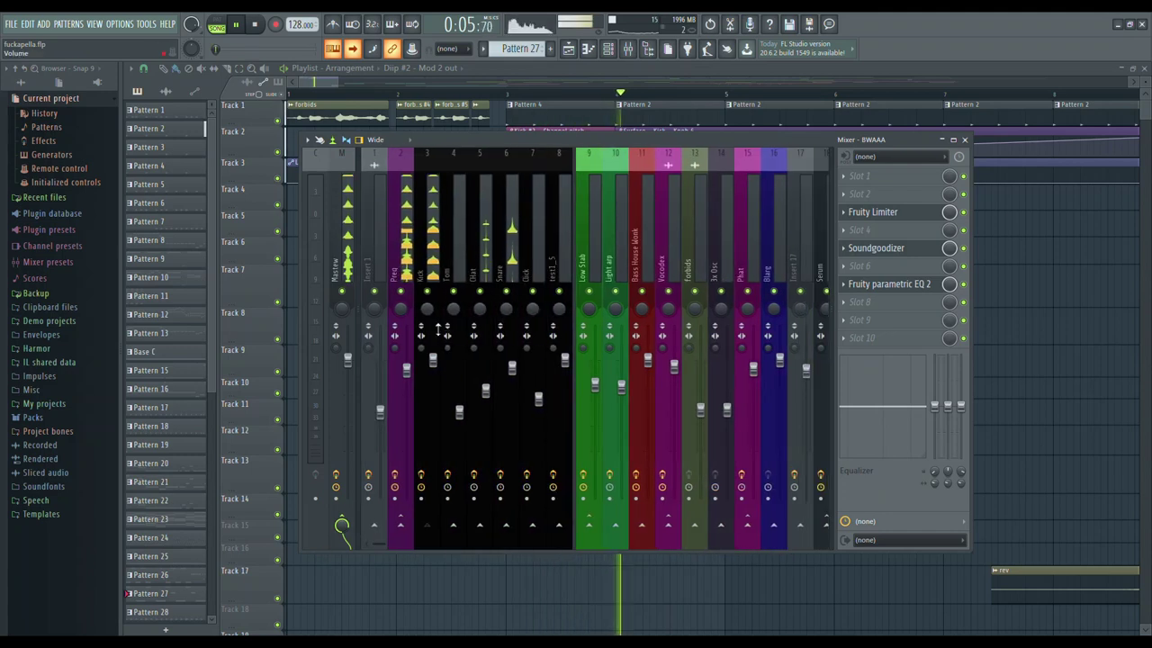
left_click(438, 264)
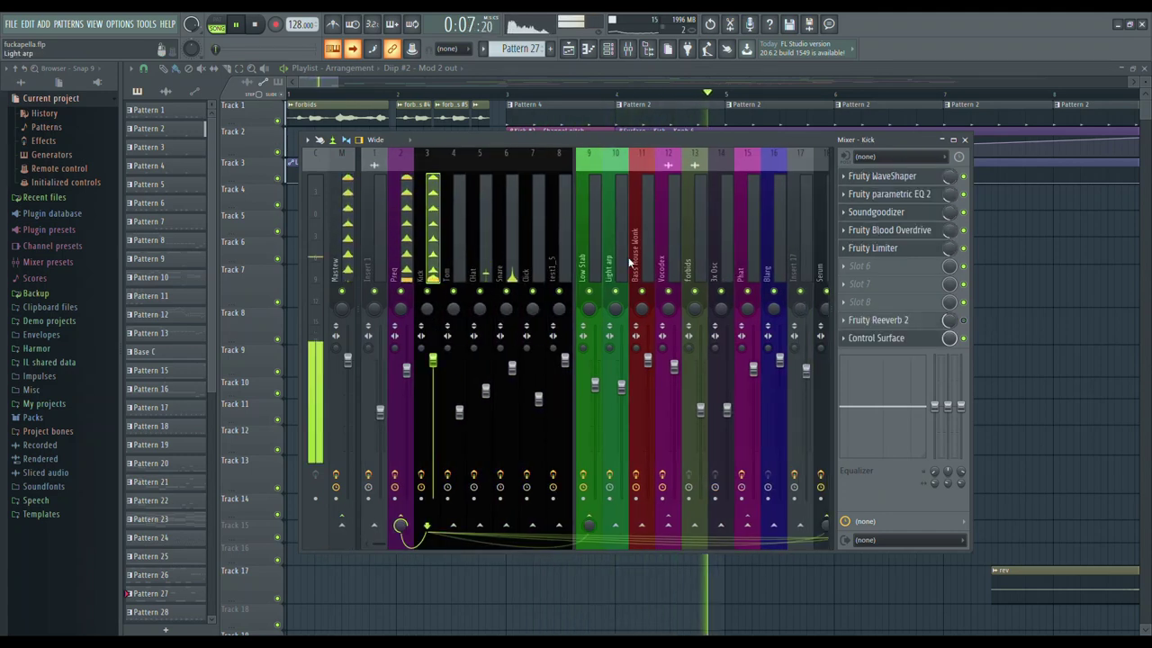
left_click(890, 339)
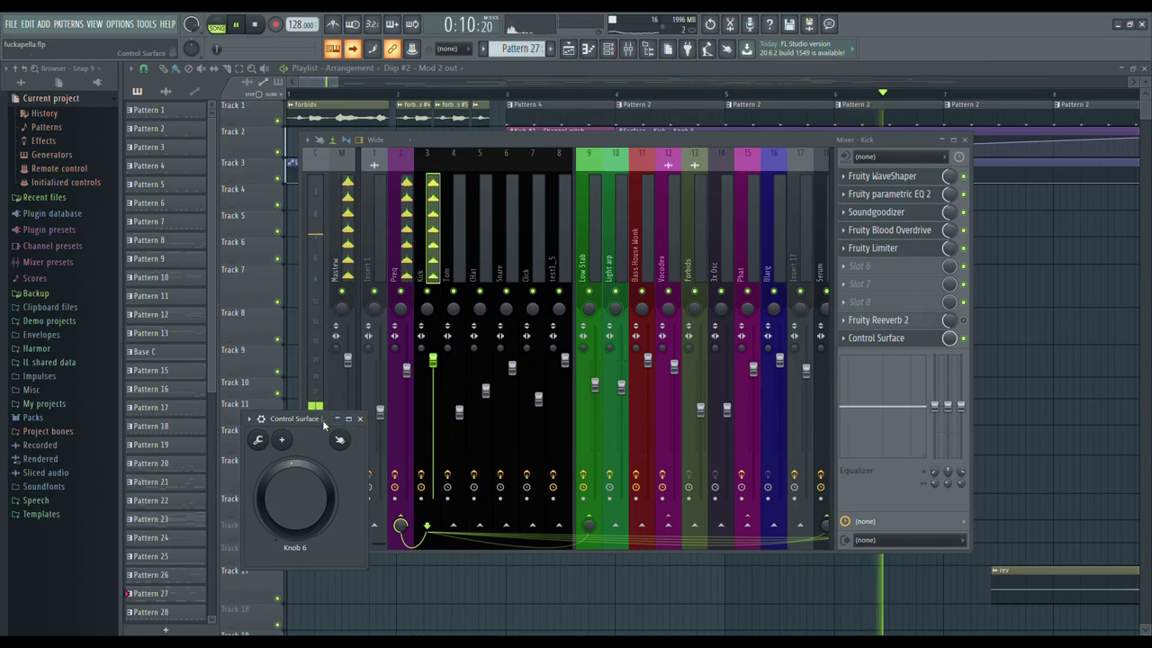
left_click_drag(323, 423, 314, 435)
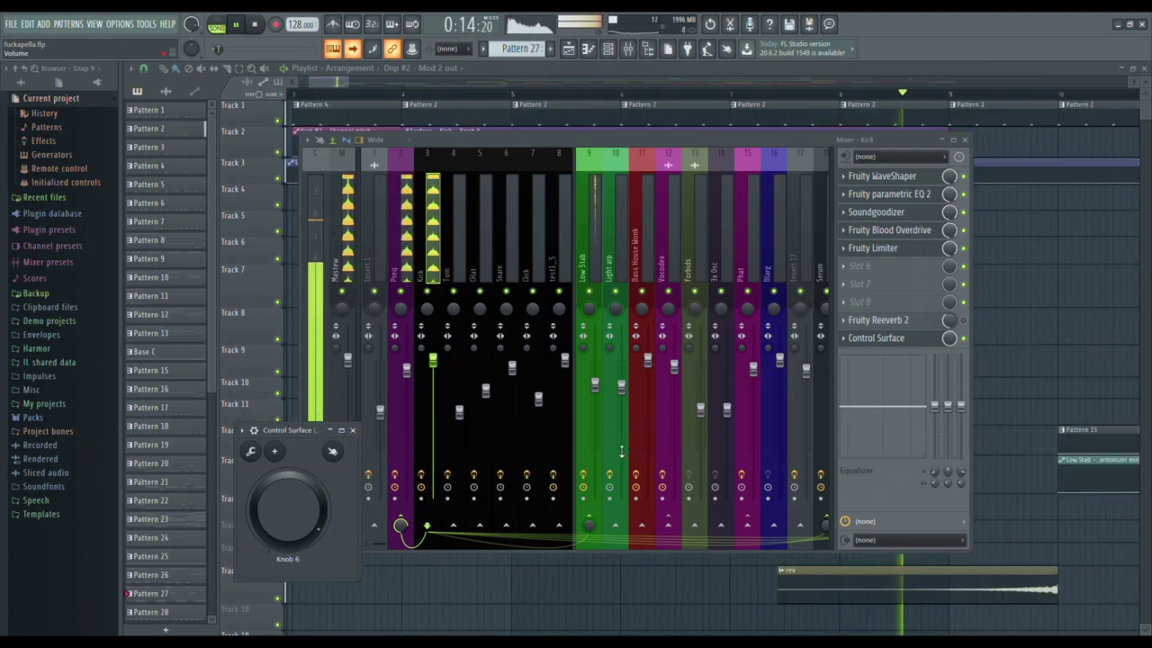
Select the Low Stab mixer track and display its Fruity parametric EQ 2 clear of the mixer's effect slots.
left_click(591, 234)
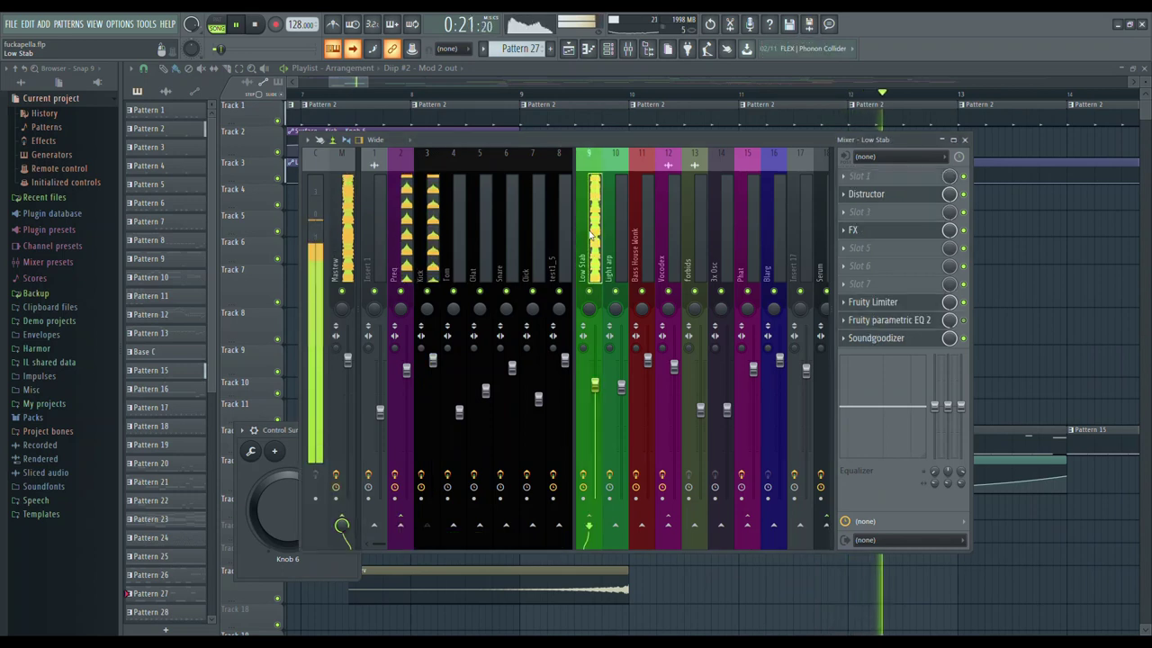
left_click(900, 322)
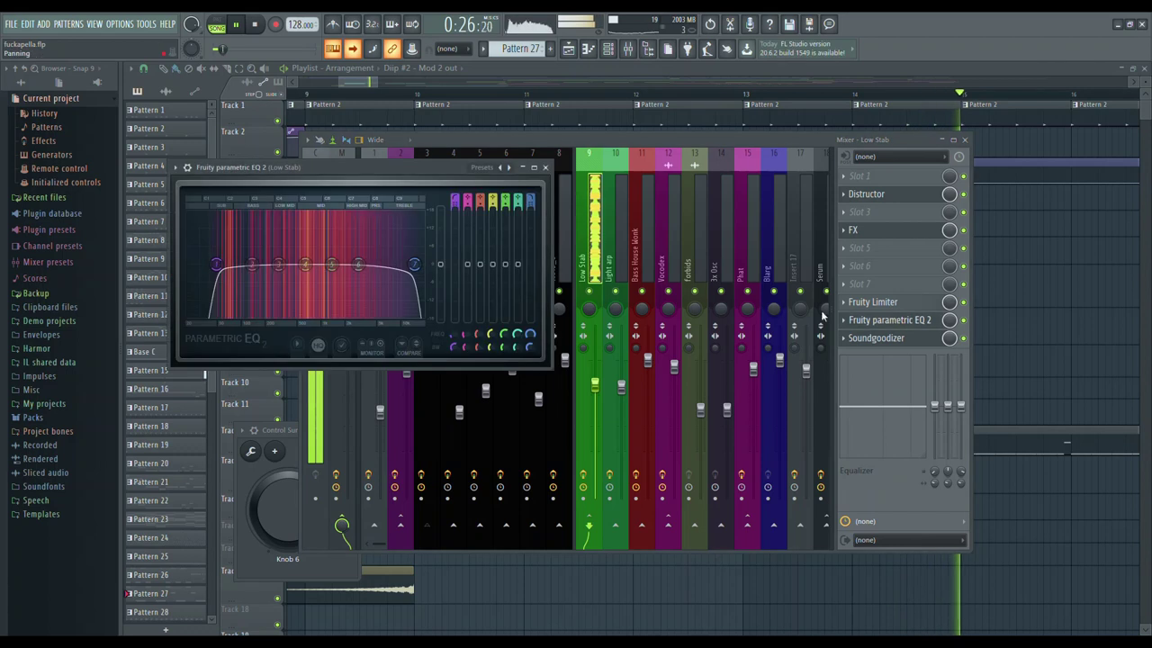
left_click_drag(405, 170, 416, 223)
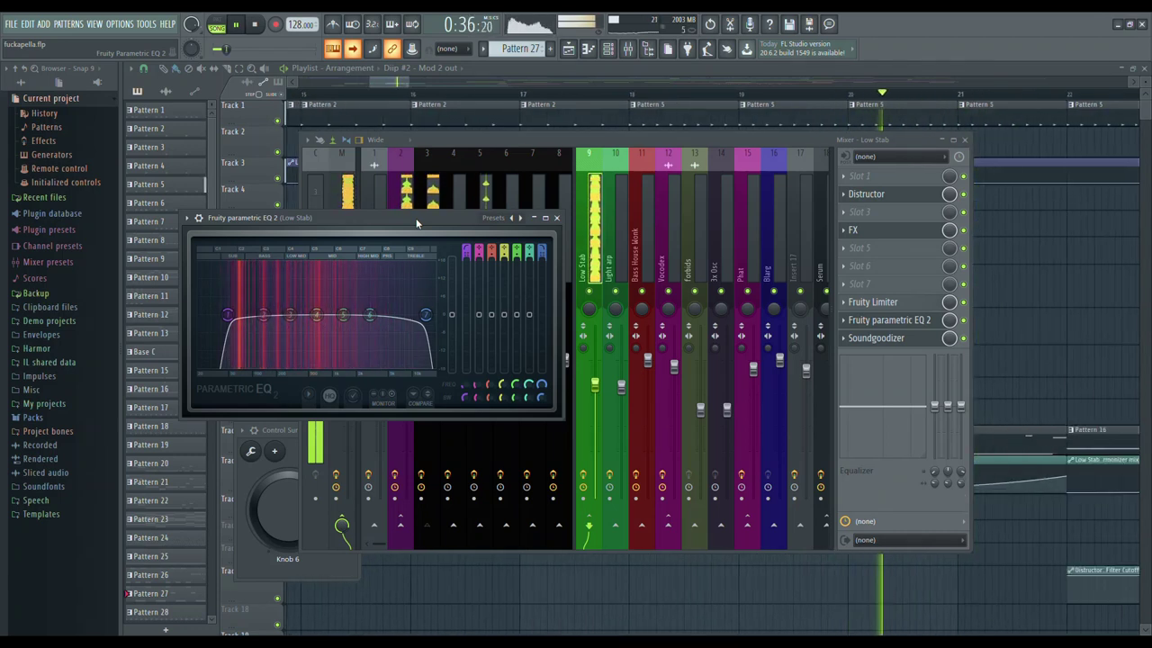
Open the Low Stab channel's synth from the channel rack and shift the view of its image-synthesis waveform.
left_click(609, 50)
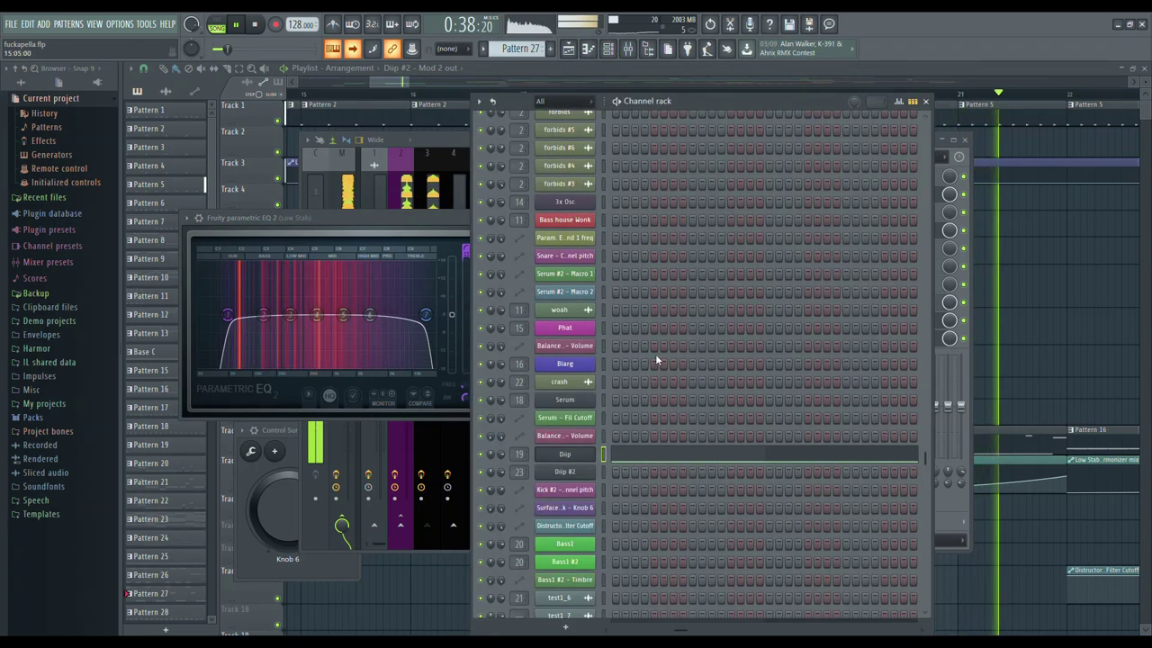
scroll(656, 354, "up", 7)
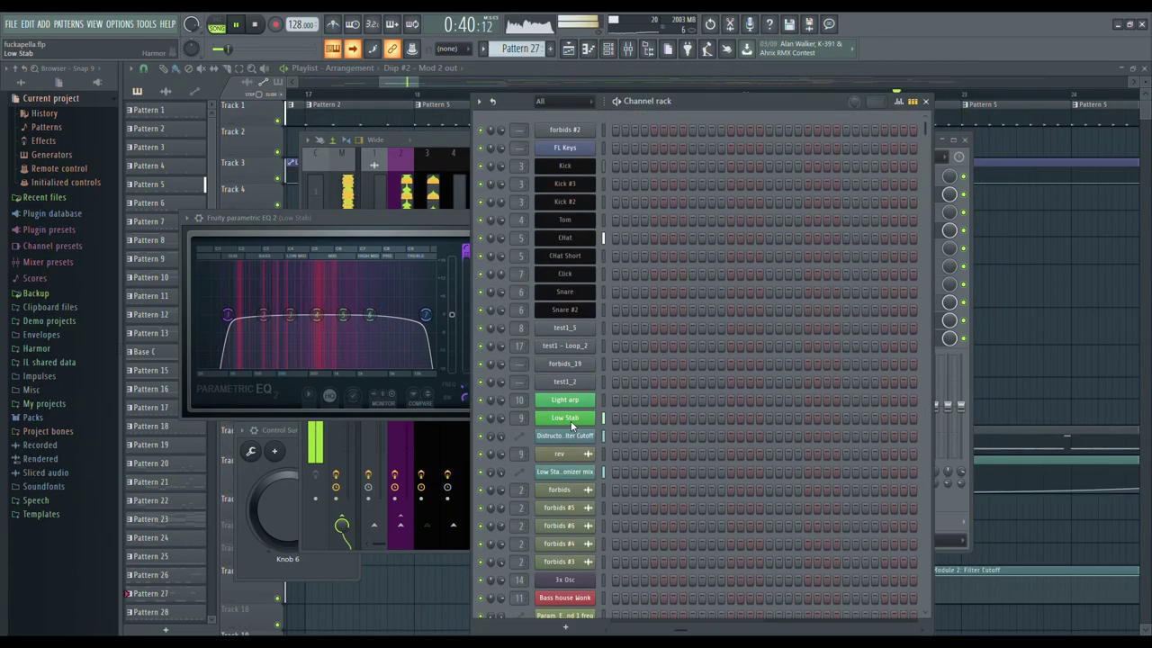
left_click(570, 421)
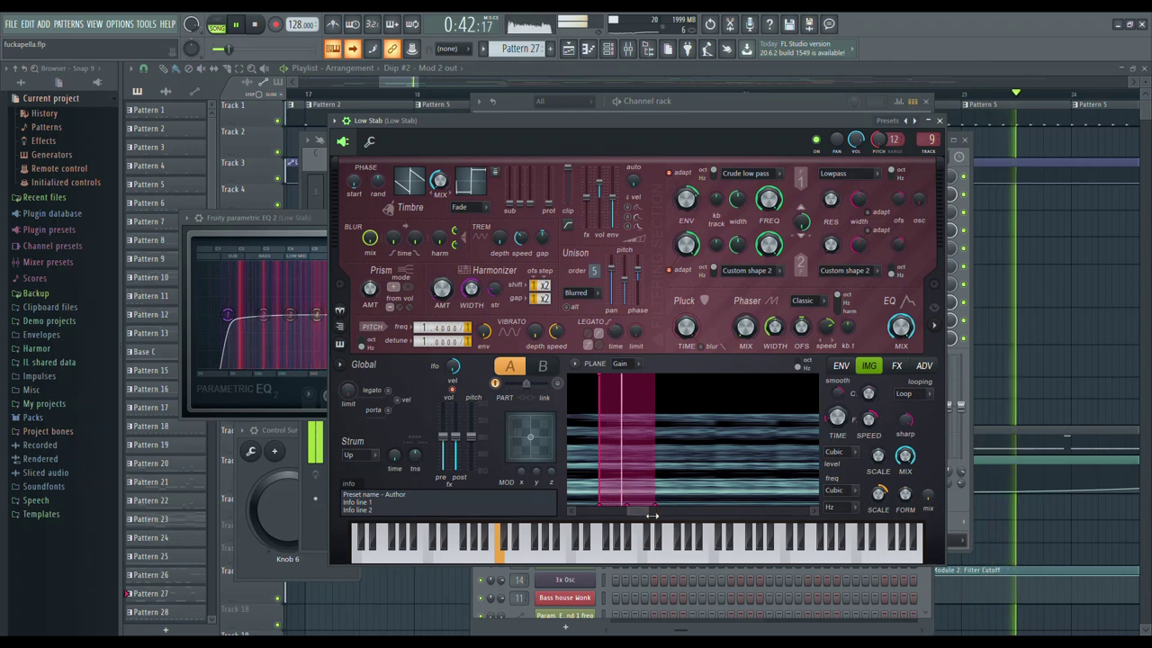
left_click_drag(654, 512, 632, 517)
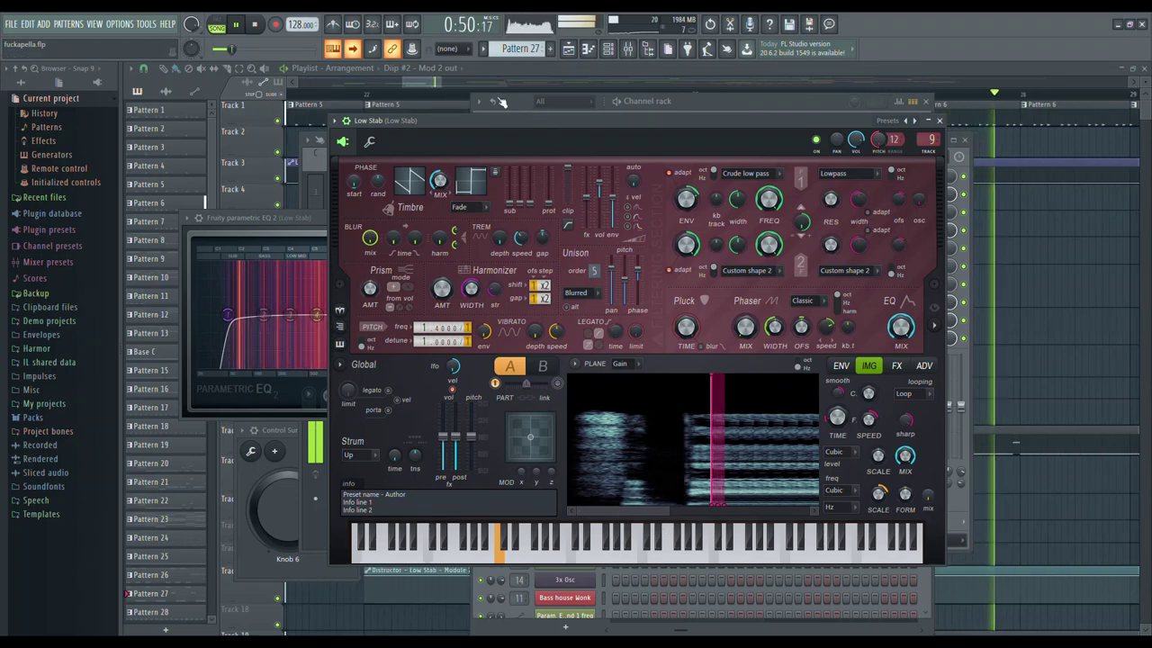
Open the Light arp channel's synth from the channel rack and show its image-synthesis (IMG) page.
left_click(621, 51)
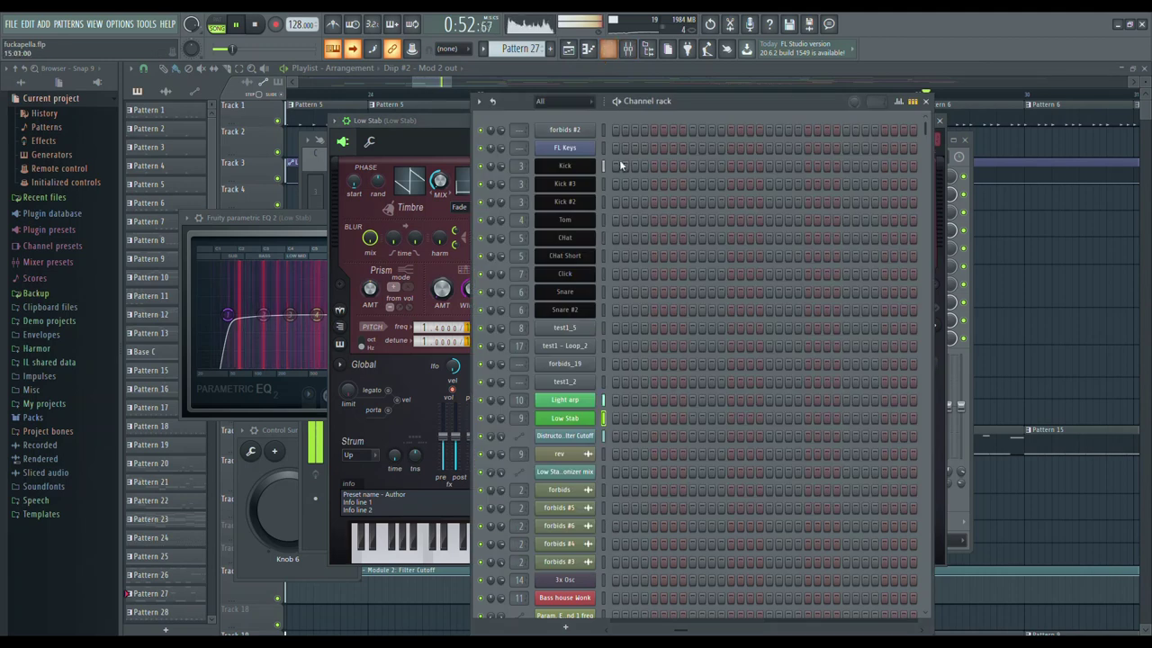
left_click(577, 402)
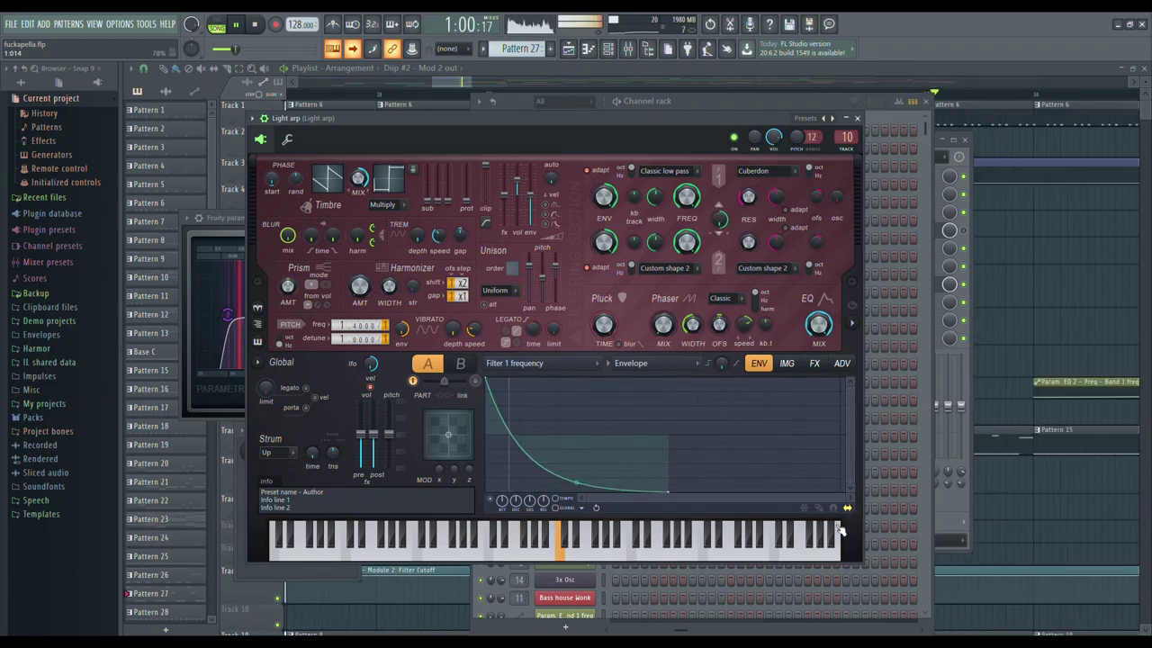
left_click(788, 365)
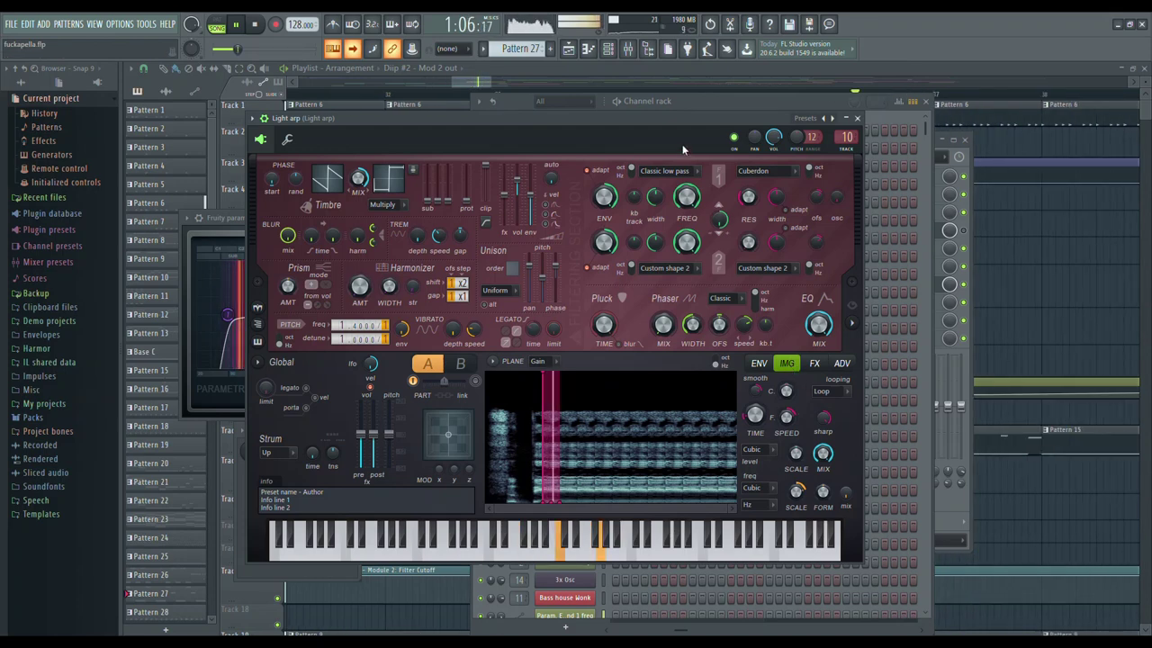
Show the CHat channel's sampler settings from the channel rack, and return to the playlist arrangement.
left_click(707, 99)
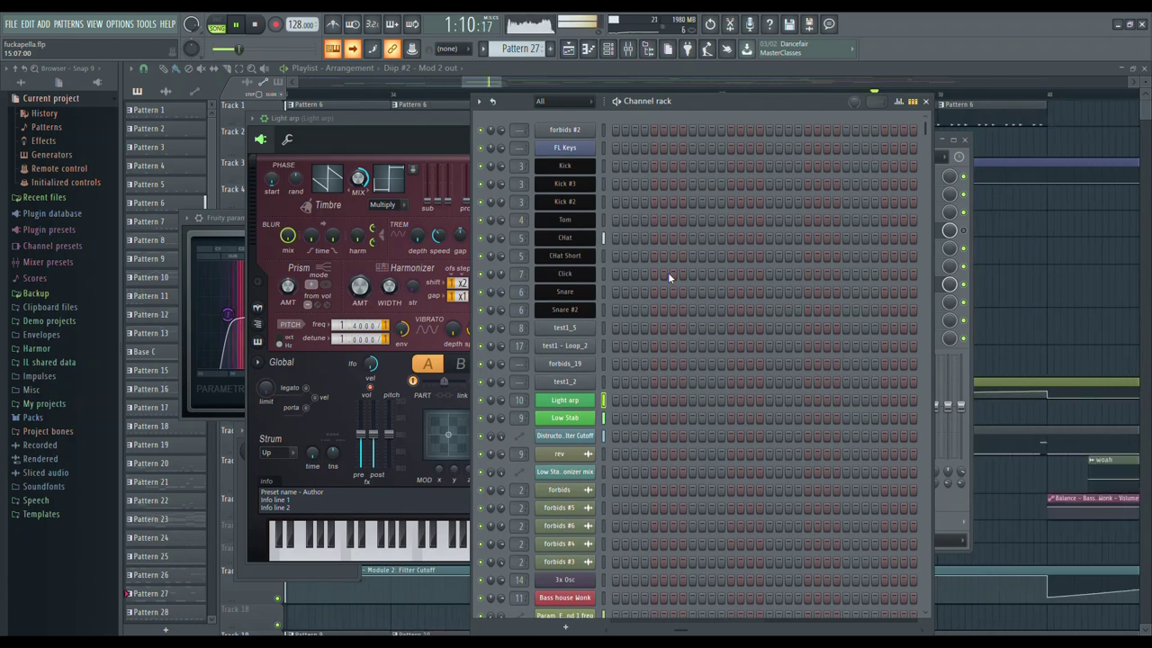
left_click(581, 240)
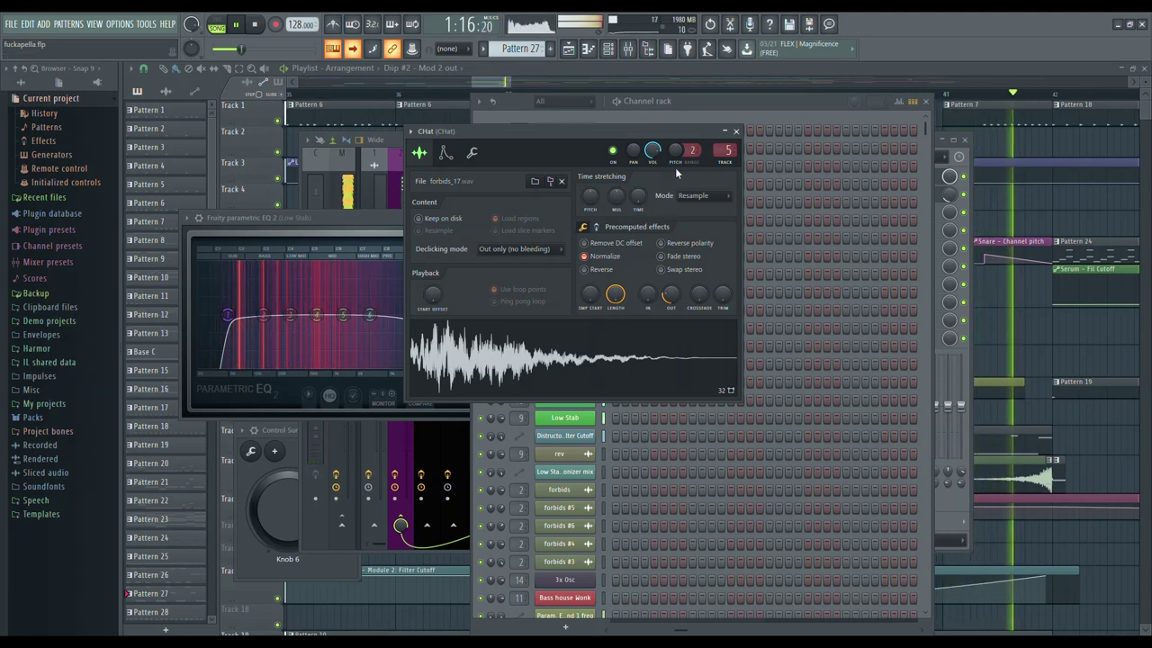
left_click(506, 83)
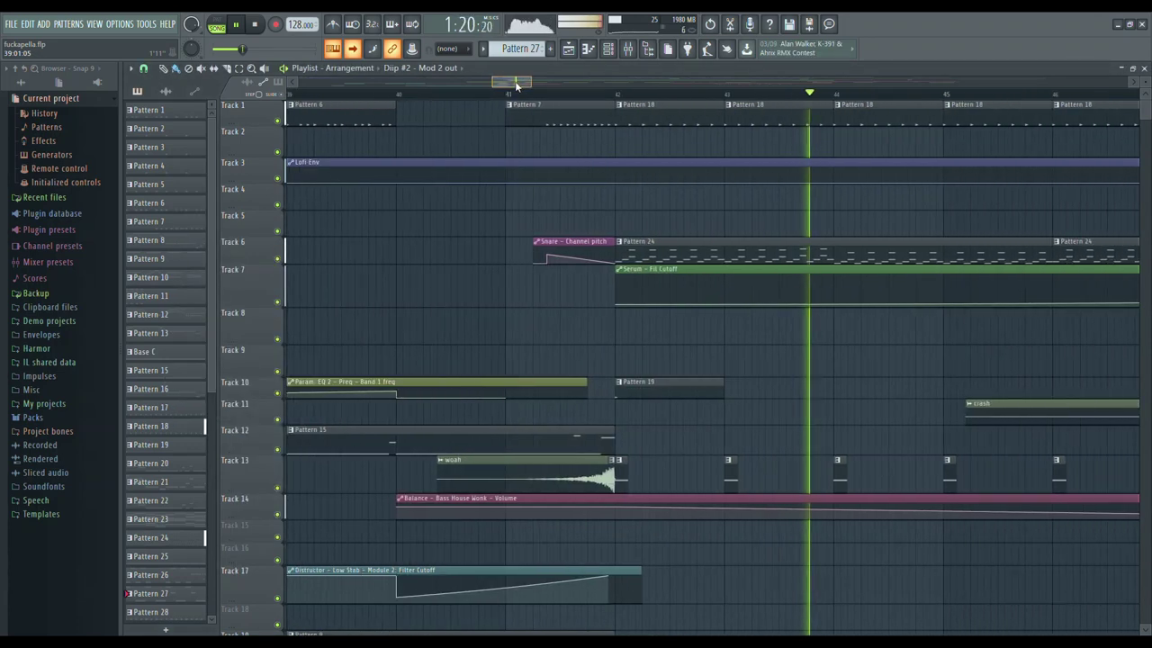
In the mixer, view the Kick track's effects, and open the Serum track's Fruity Limiter with an enlarged graph.
left_click(627, 49)
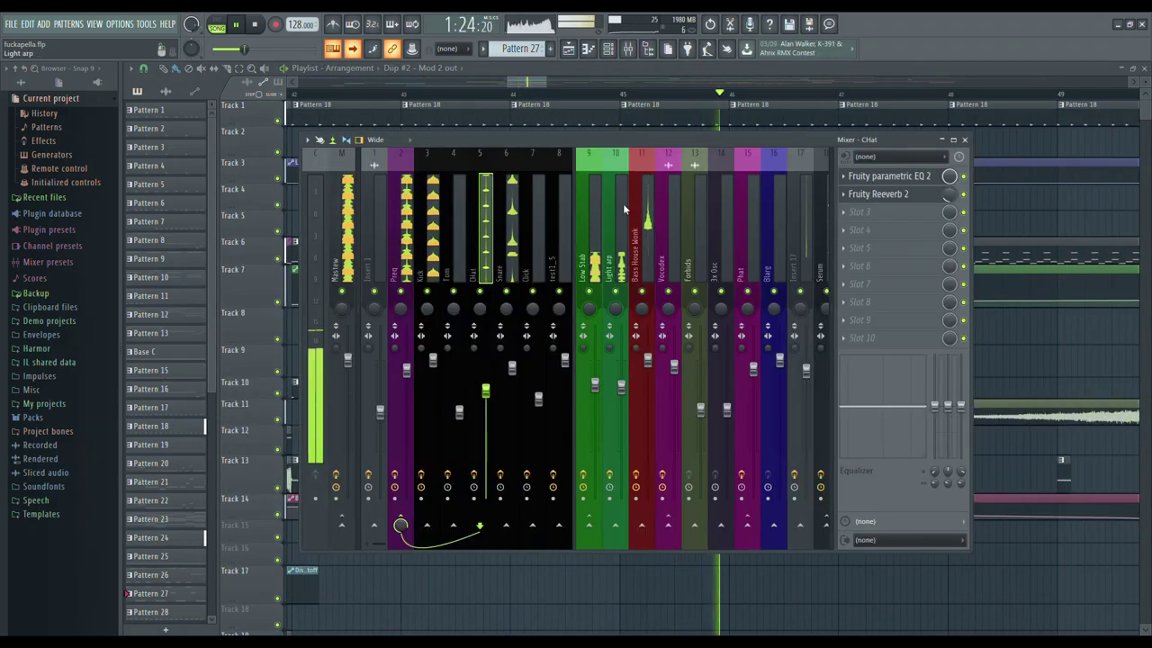
left_click(436, 266)
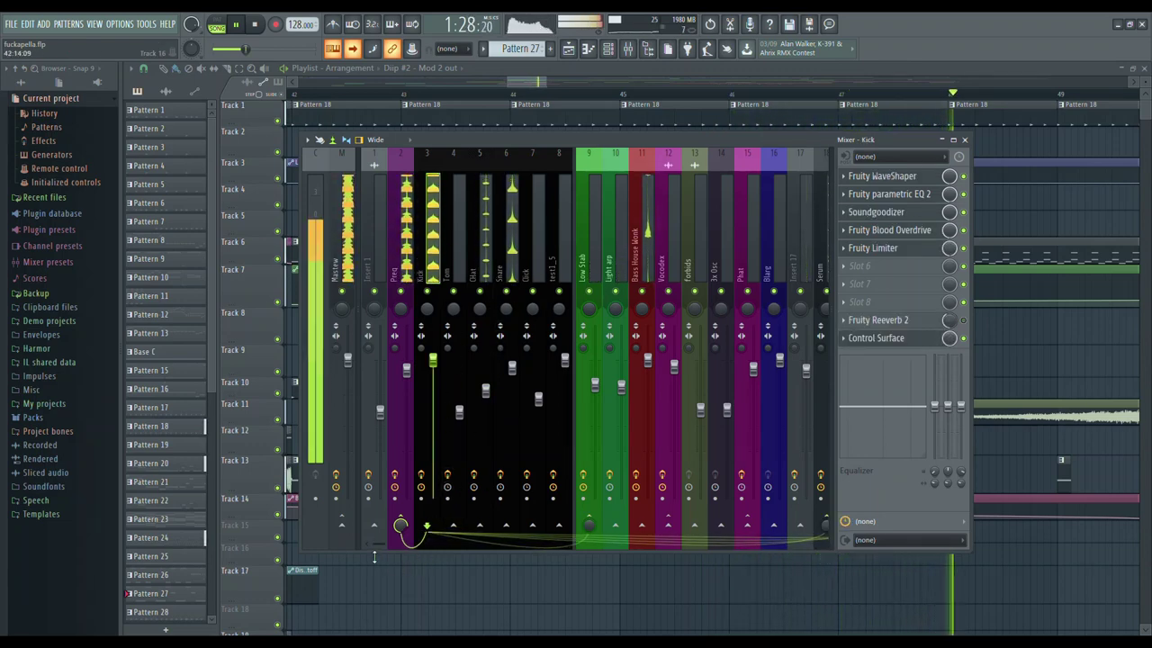
left_click_drag(377, 544, 410, 546)
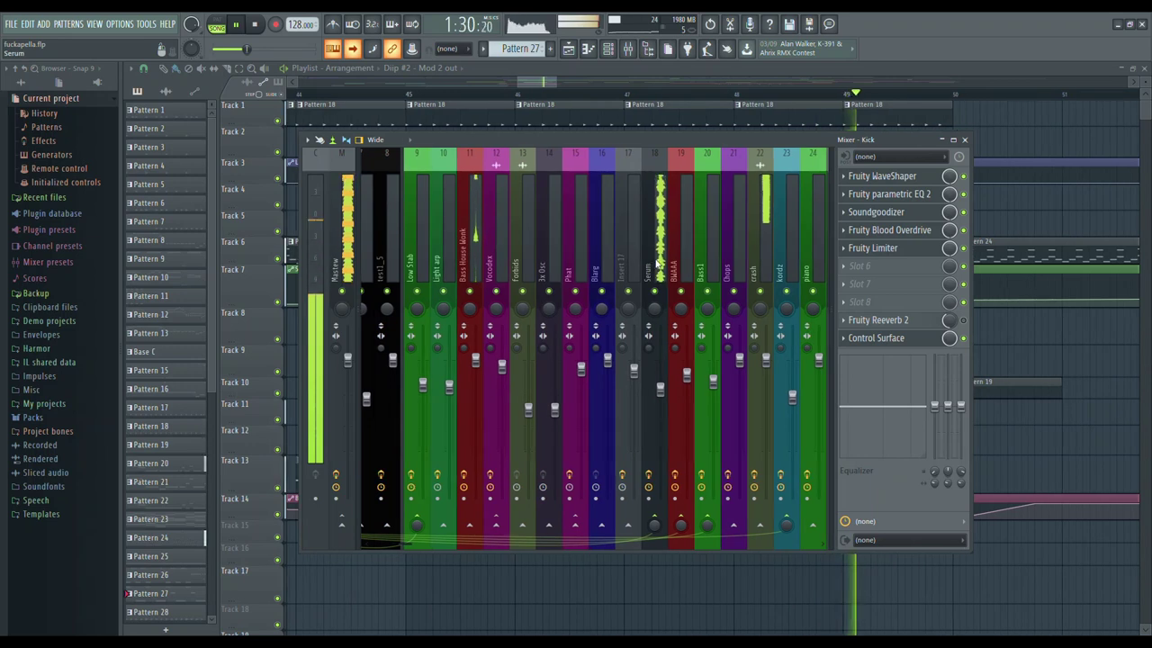
left_click(658, 263)
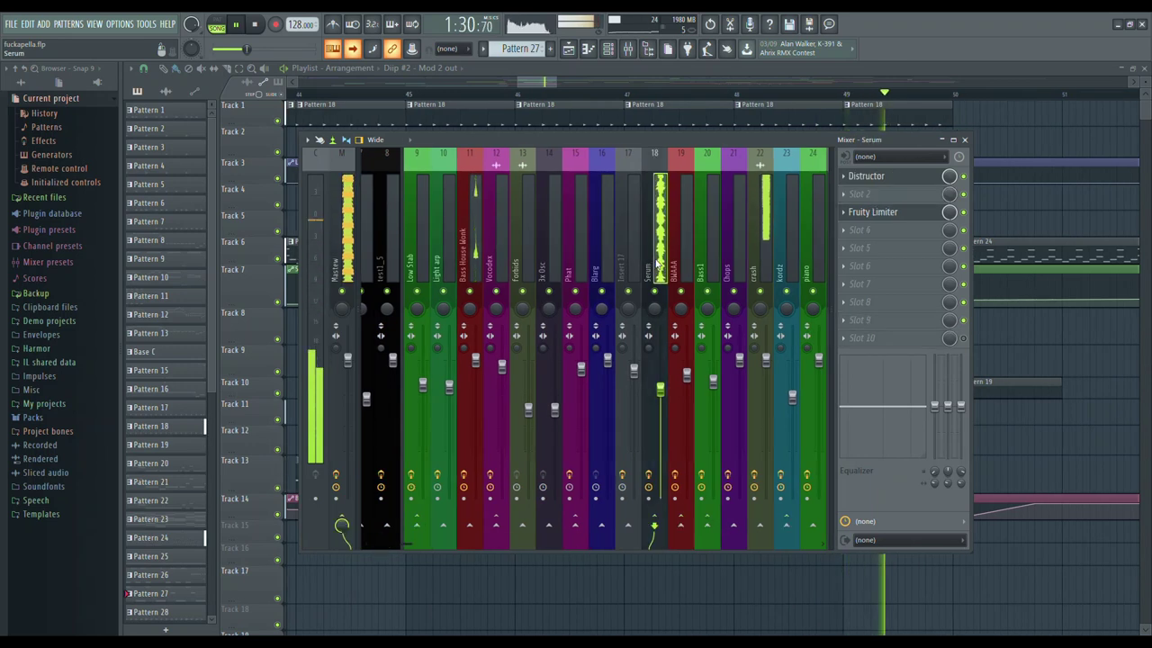
left_click(885, 221)
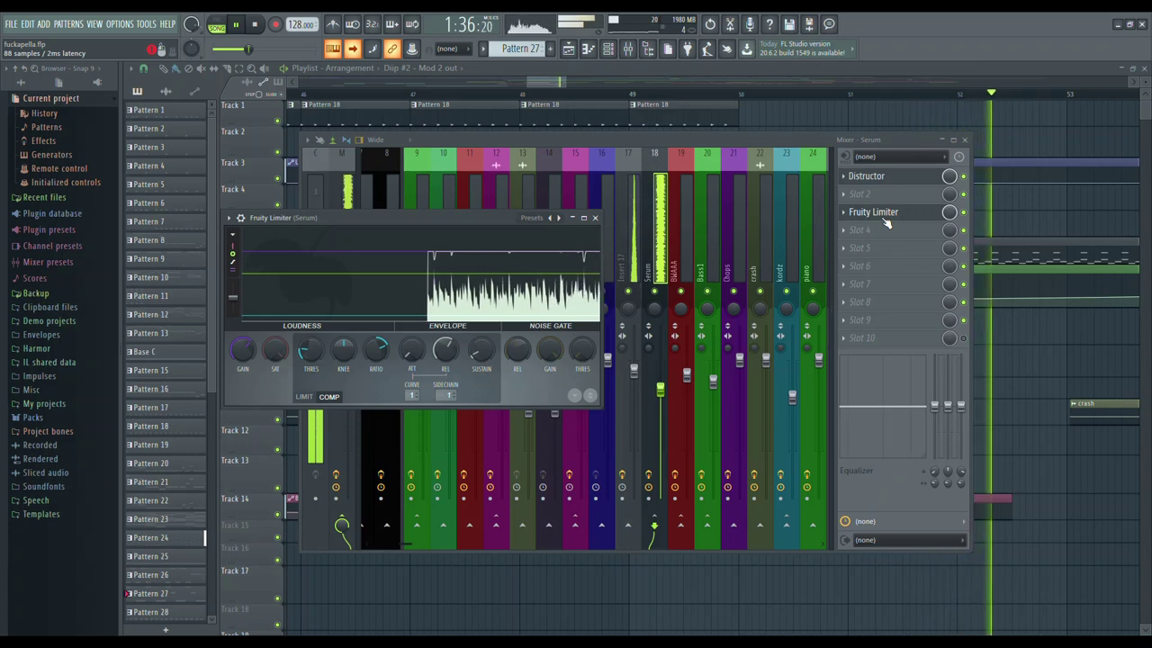
left_click_drag(605, 416, 605, 475)
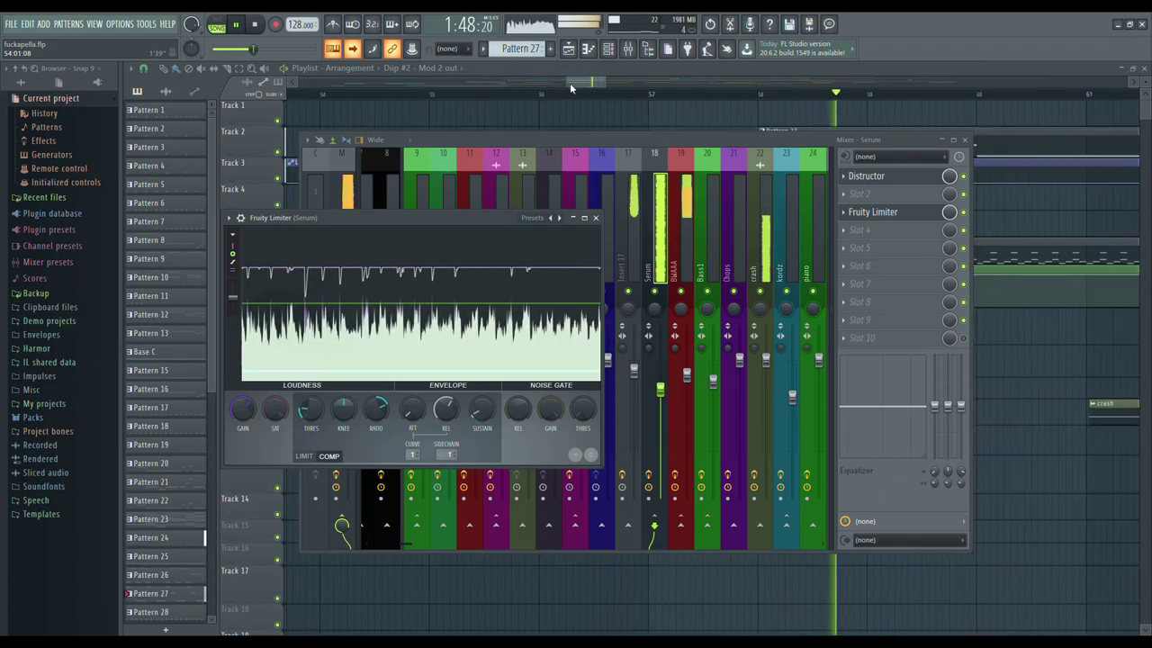
Select the BWAAA mixer track and bring up its Fruity parametric EQ 2 spectrum.
left_click(685, 255)
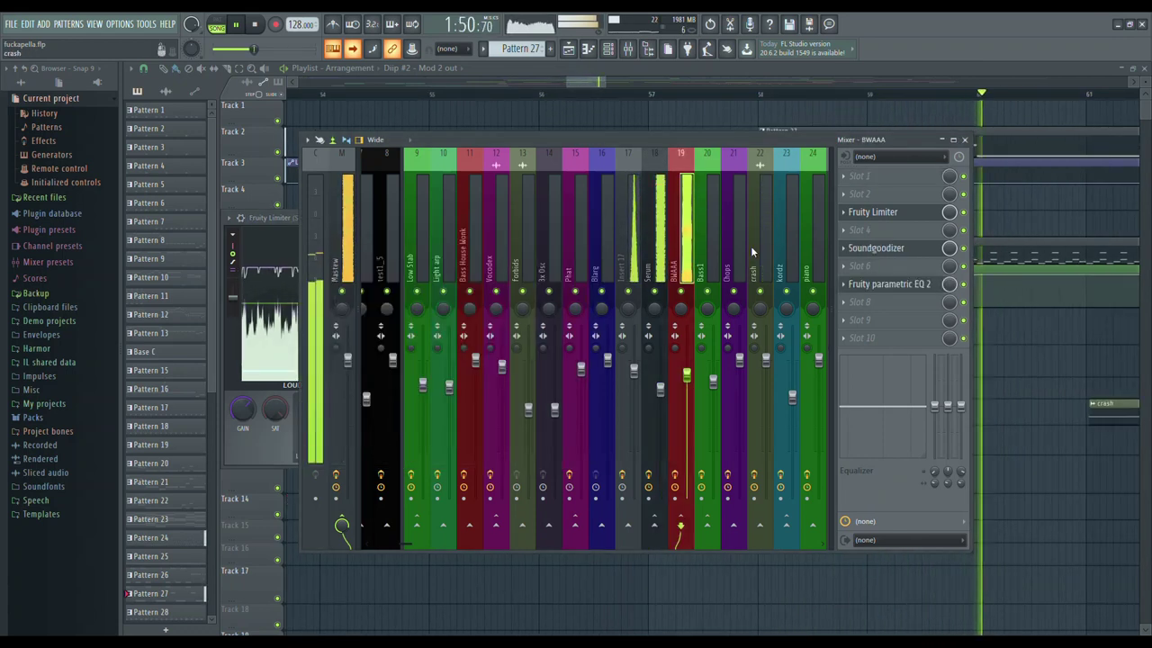
left_click(886, 287)
left_click_drag(406, 172, 416, 193)
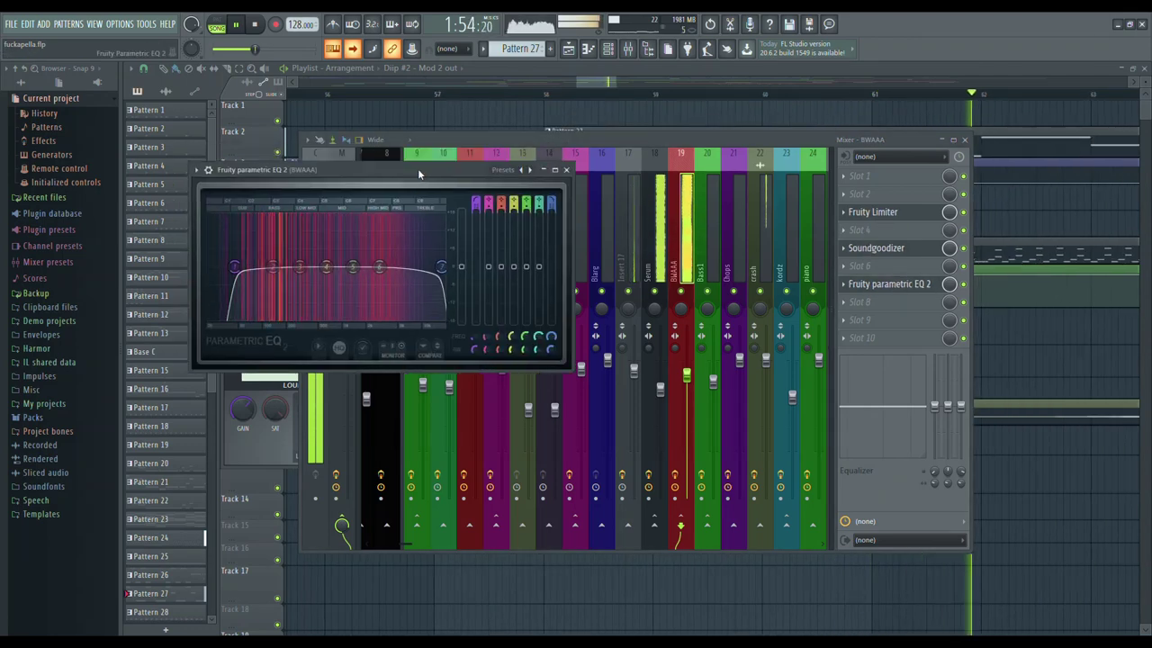
Open the Diip channel's Serum instance from the channel rack and show its FX page.
left_click(611, 51)
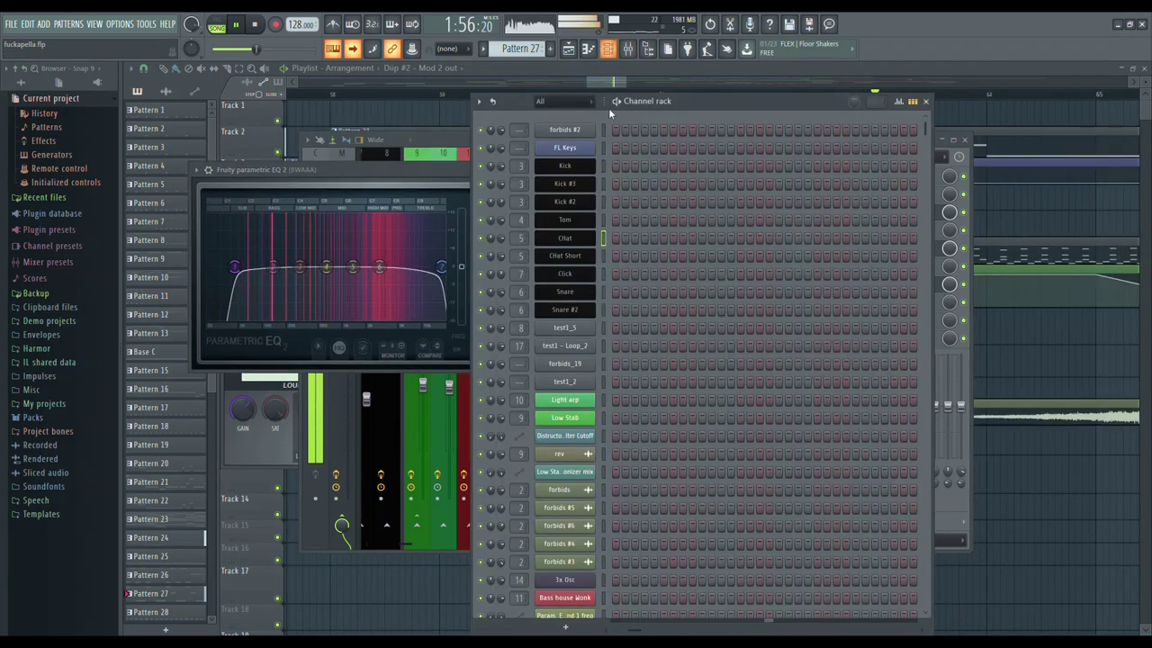
scroll(601, 379, "down", 10)
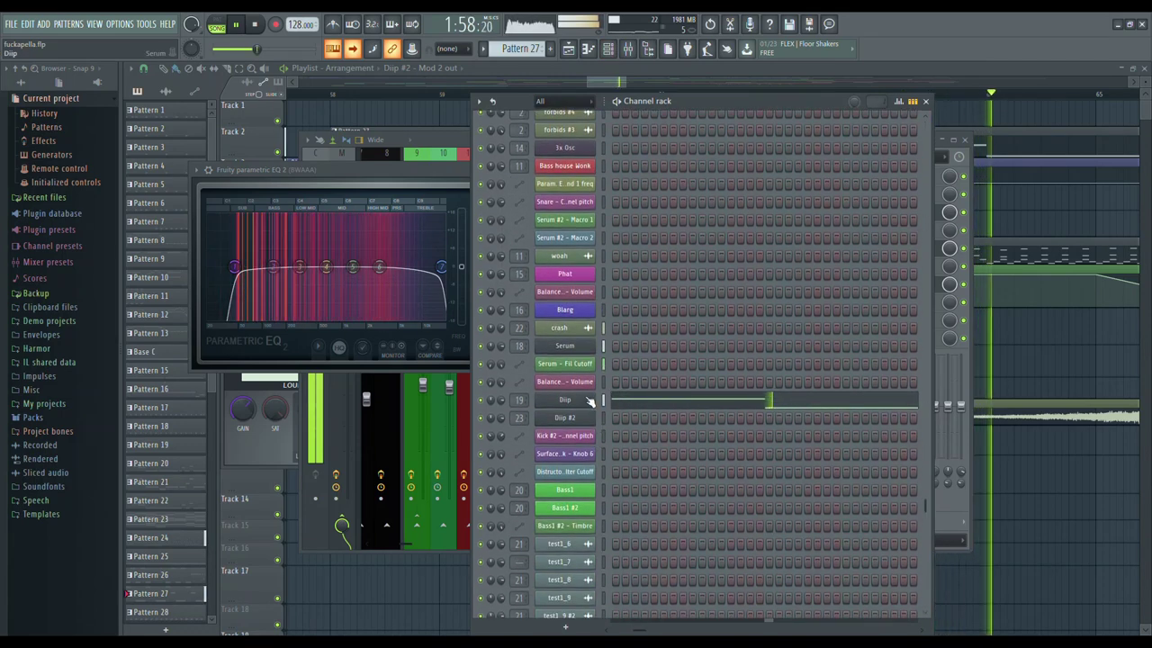
left_click(582, 397)
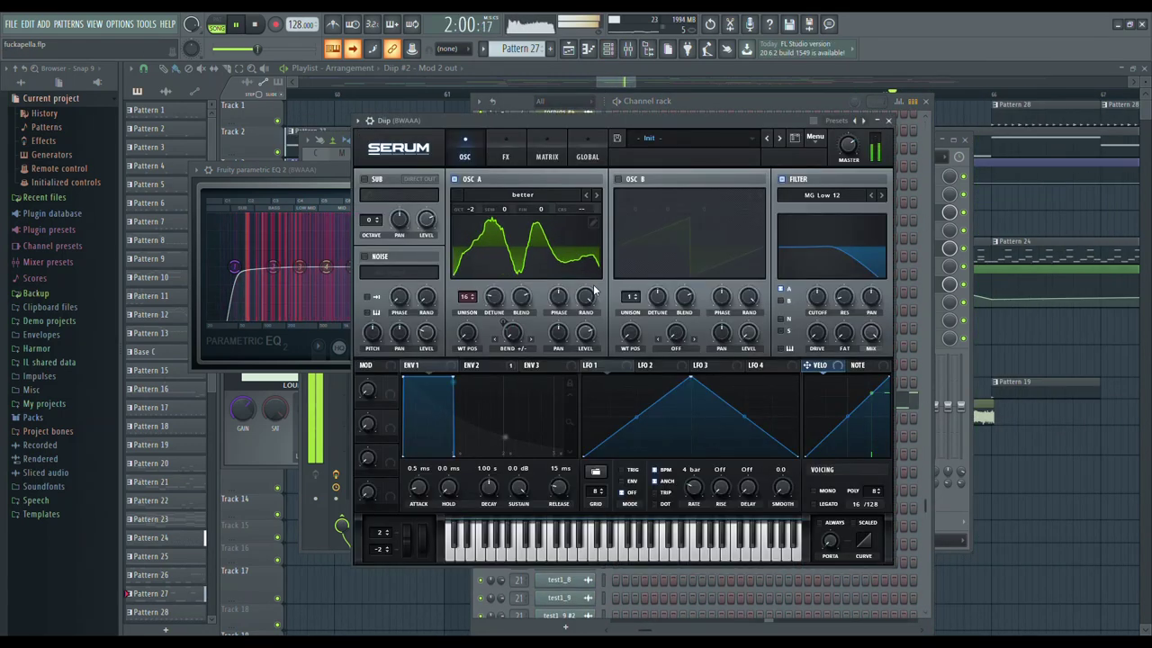
left_click(507, 151)
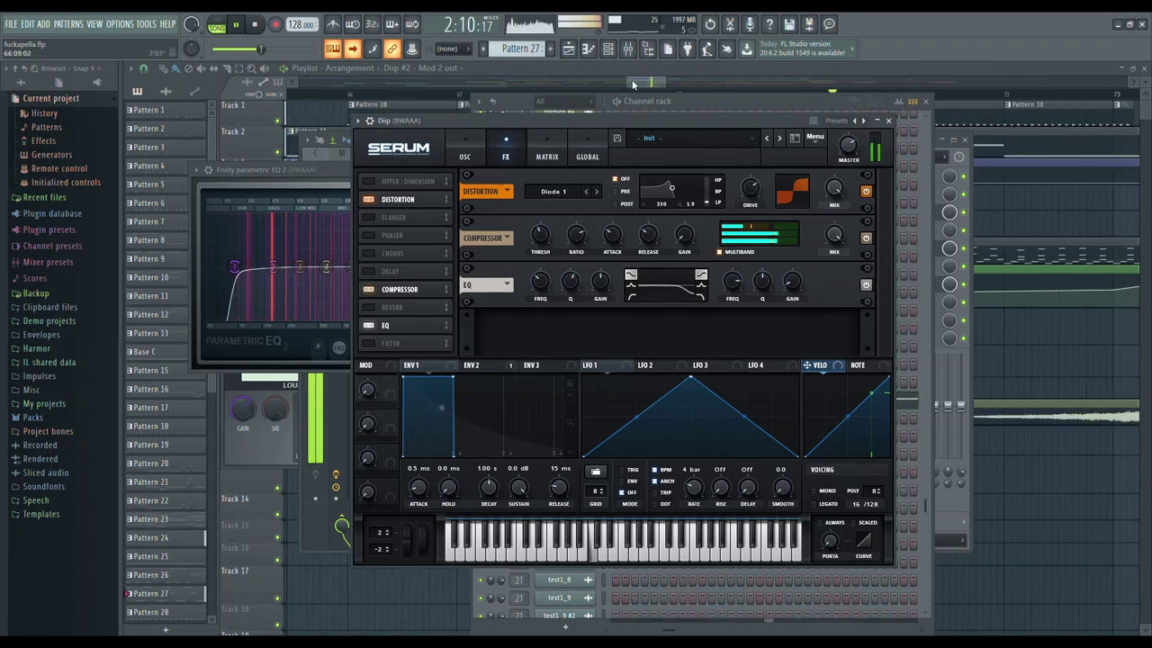
Close the open plugin windows and select the Bass1 track in the mixer to show its effects.
key("F12")
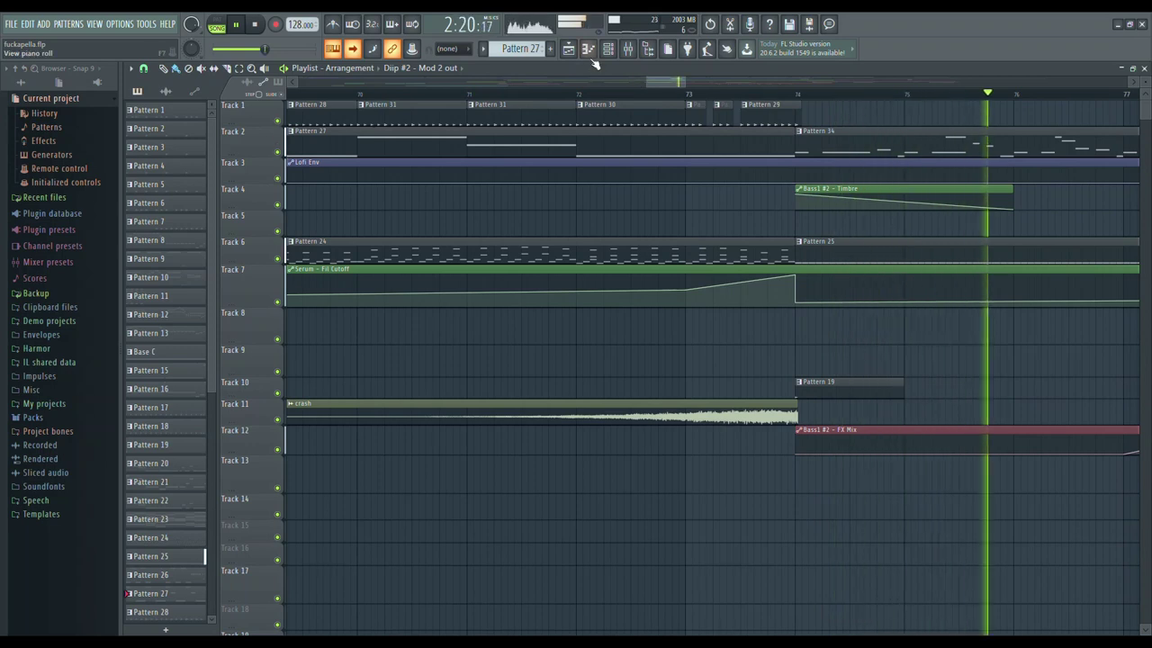
key("F9")
left_click(711, 243)
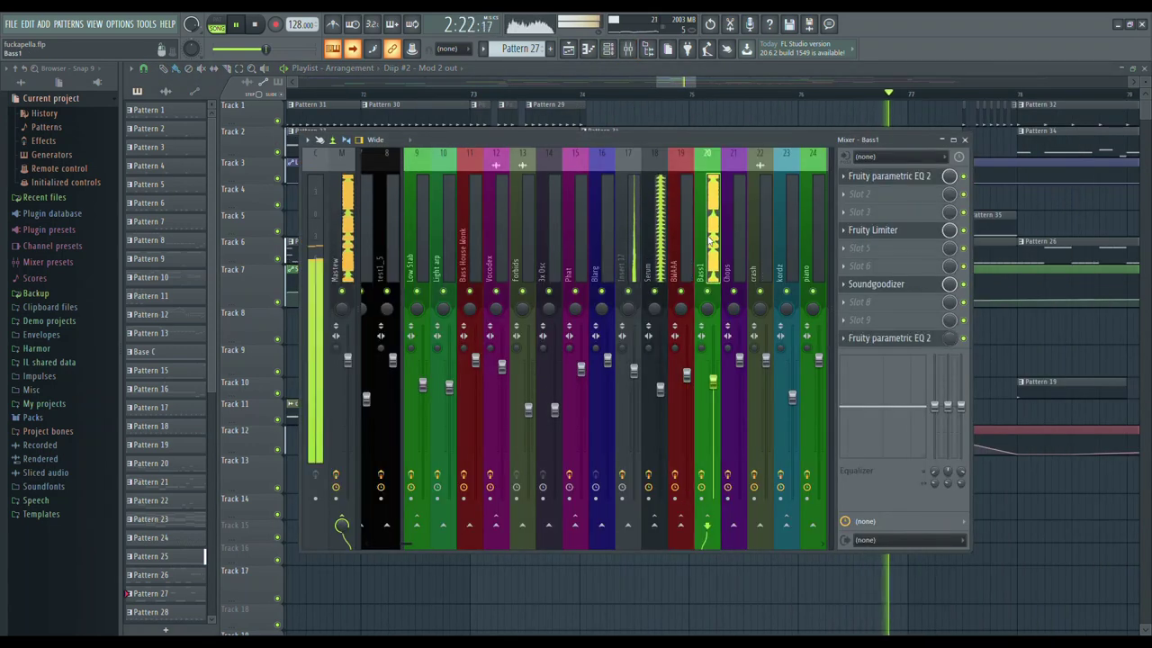
Open the Bass1 #2 channel's Serum instance from the channel rack and switch oscillator A to the 3D wavetable view.
left_click(609, 48)
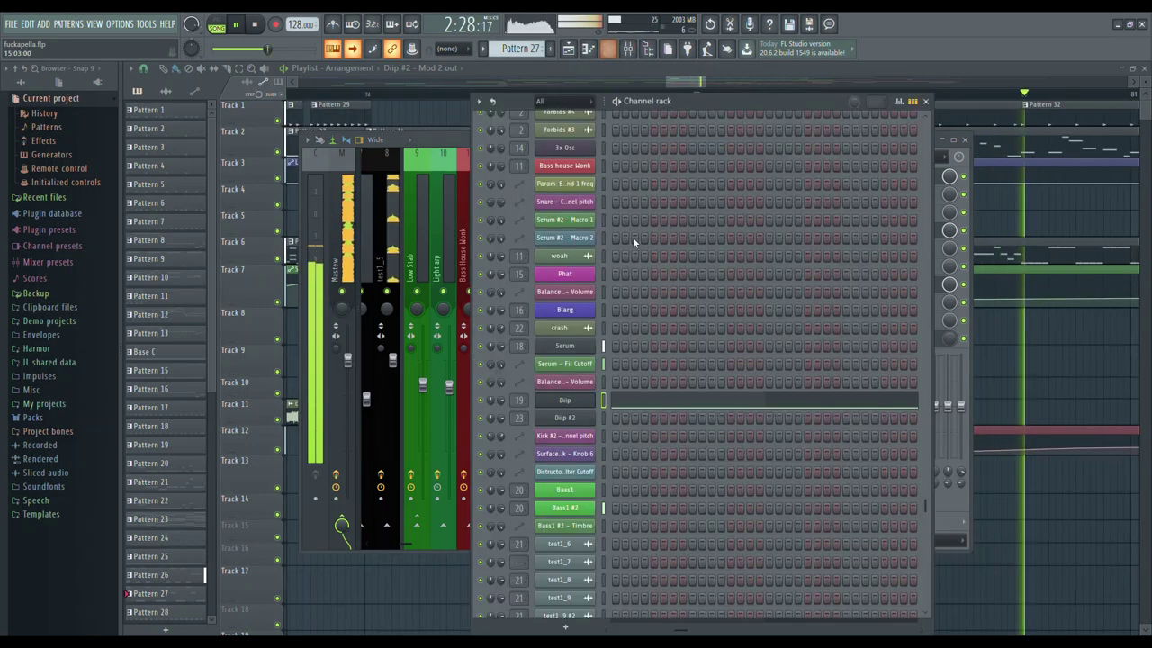
scroll(595, 441, "down", 3)
left_click(579, 402)
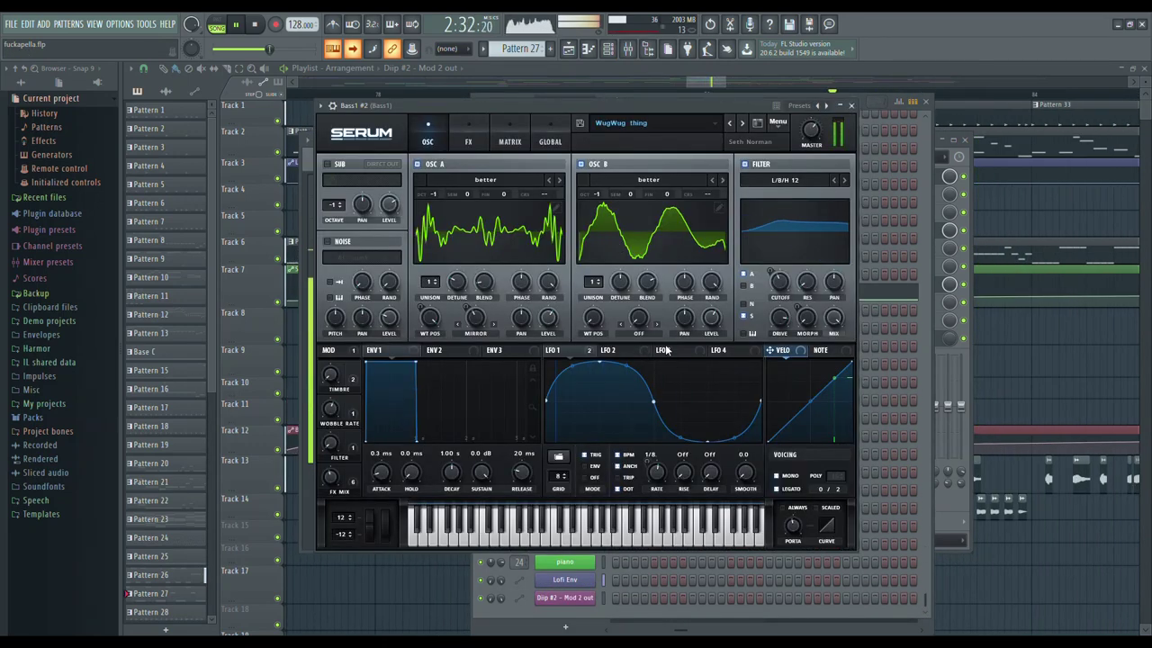
left_click(517, 229)
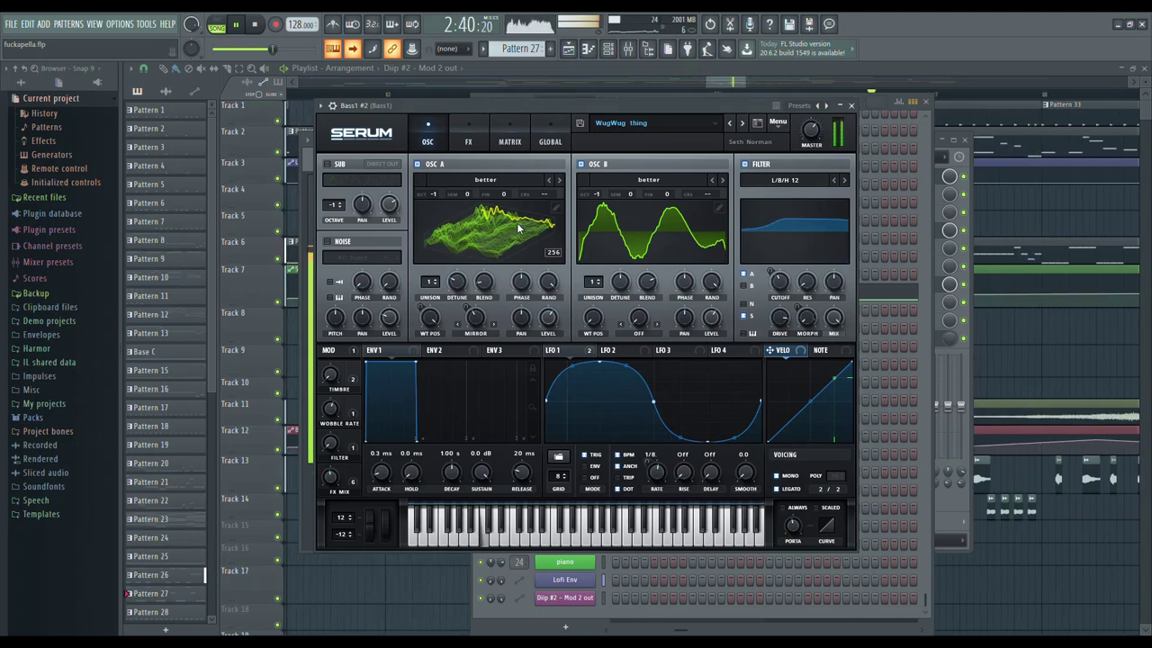
View the Bass1 #2 Serum effects chain from Distortion down to Filter, and return to the playlist.
left_click(468, 141)
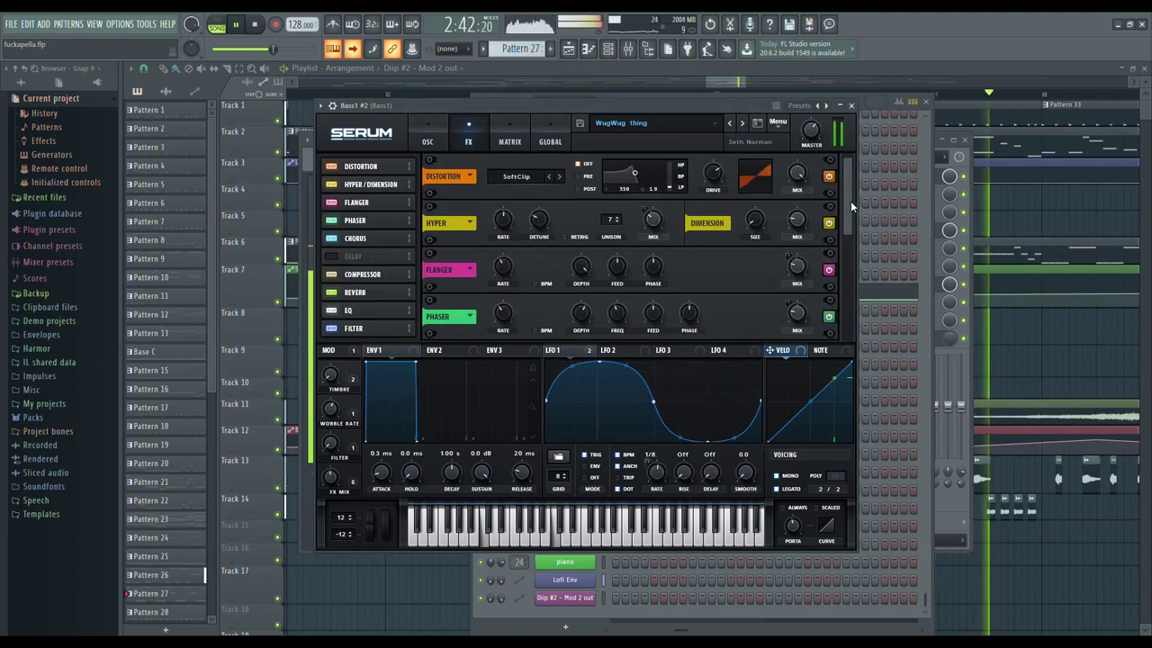
left_click_drag(851, 201, 847, 304)
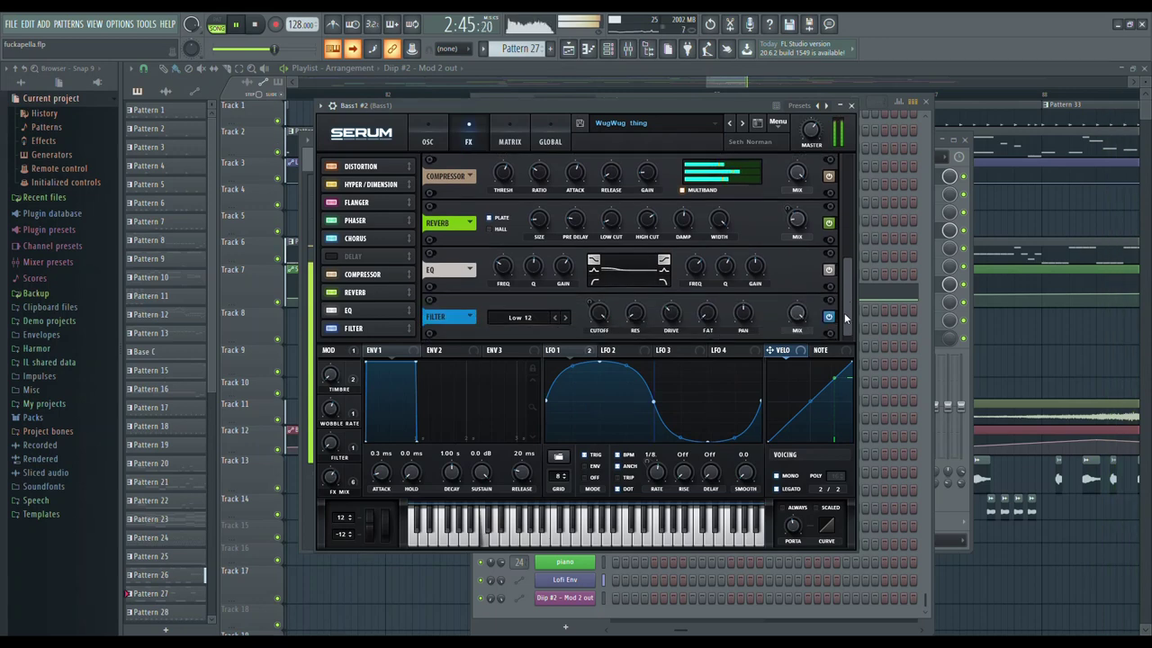
left_click(755, 84)
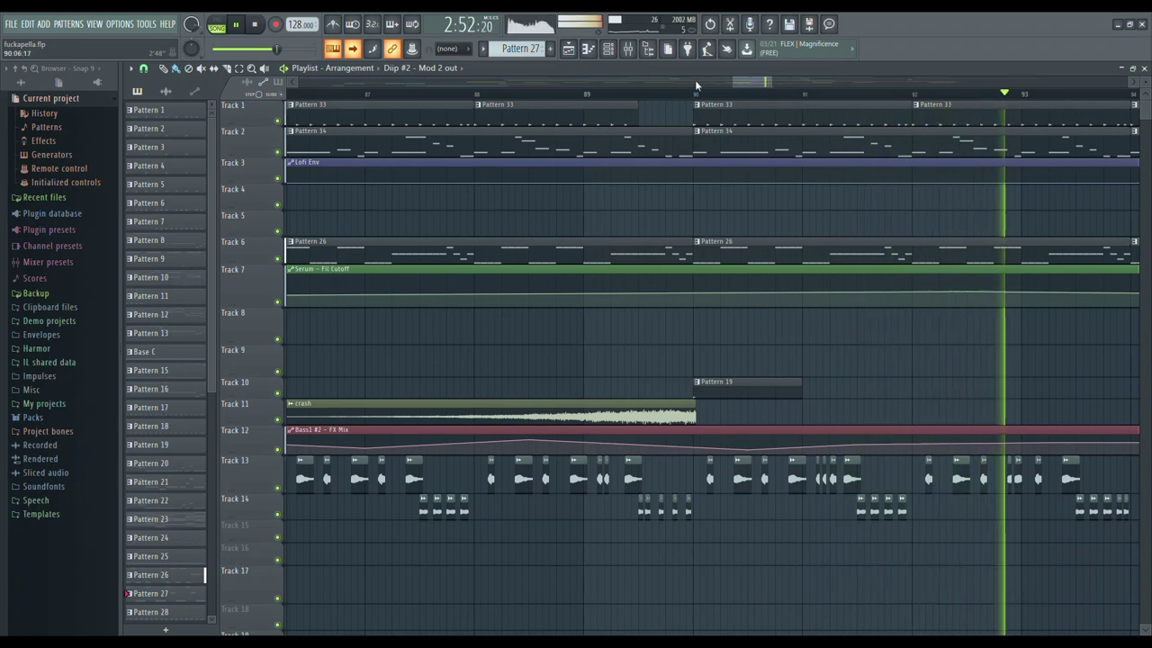
scroll(695, 99, "right", 2)
Show the Bass1 mixer track's Fruity parametric EQ 2 in slot 10, moved clear of the track meters, and return to the playlist.
left_click(629, 50)
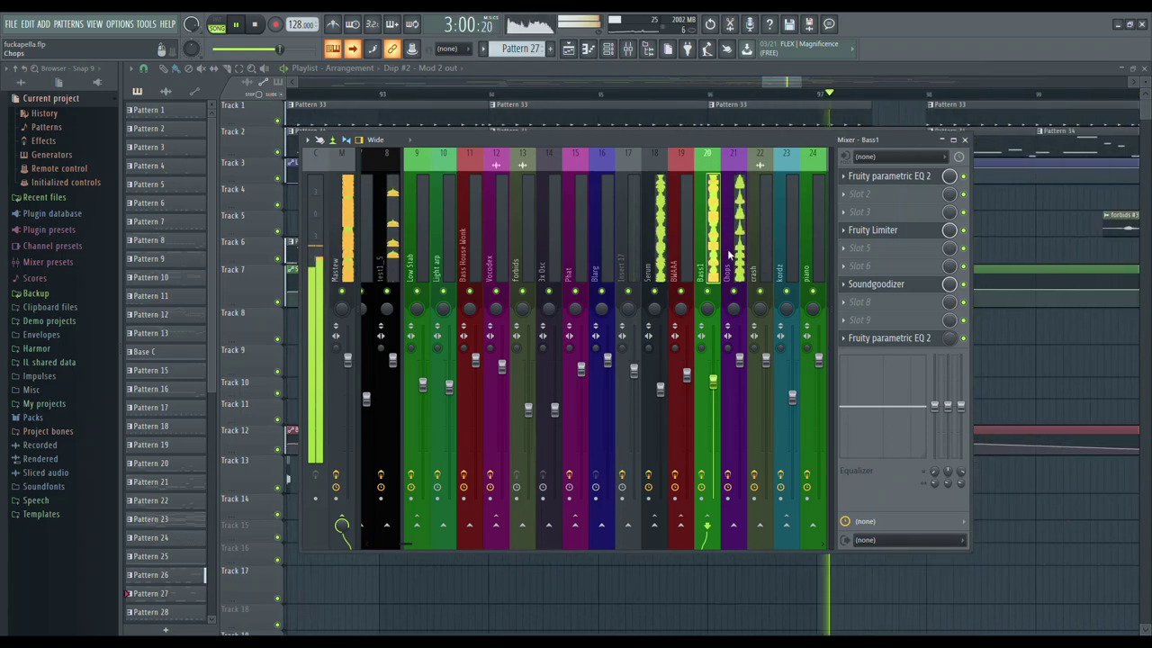
left_click(900, 340)
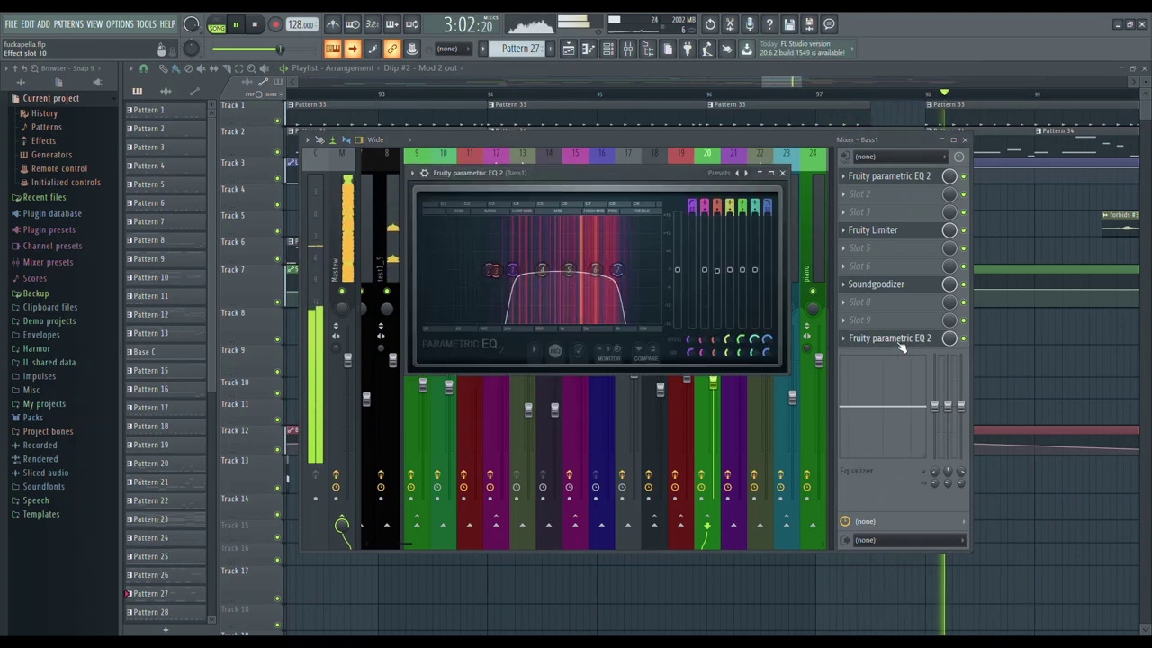
left_click_drag(683, 176, 590, 319)
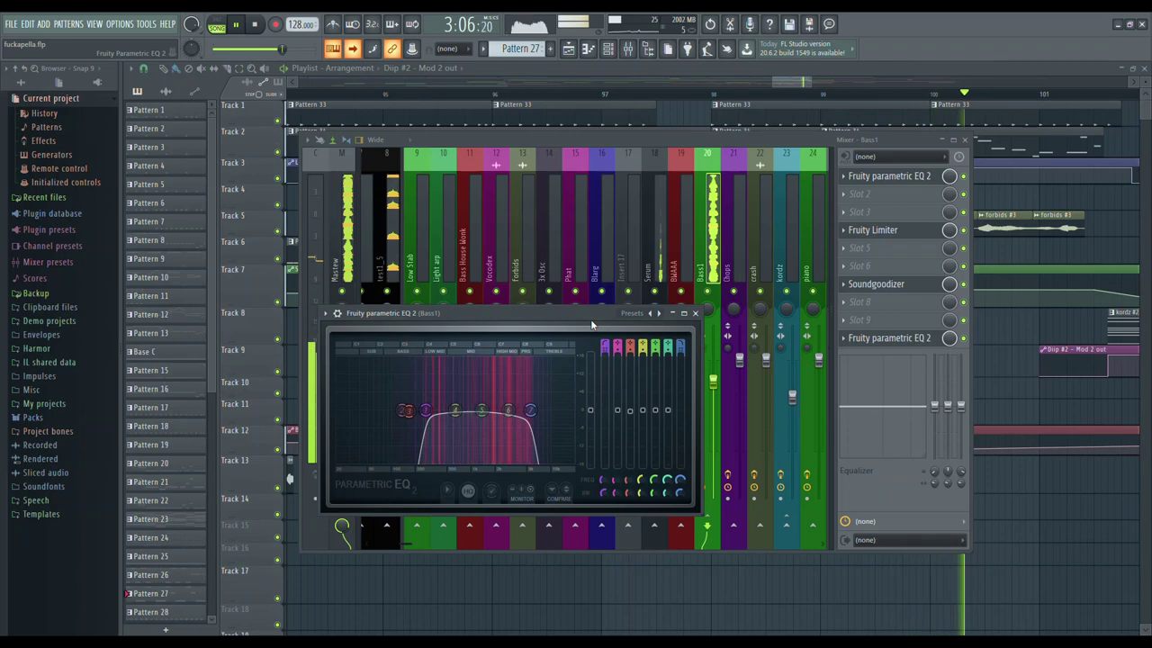
left_click(792, 83)
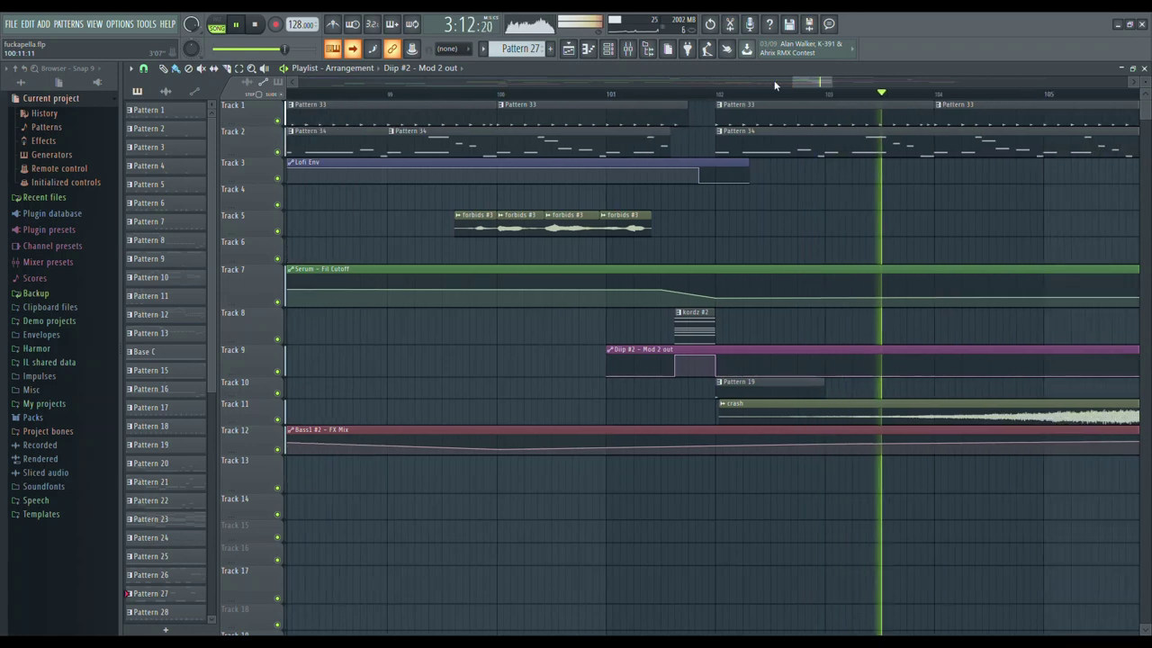
Show the Maximus settings on the master mixer track with its window moved aside, and return to the playlist.
left_click(629, 51)
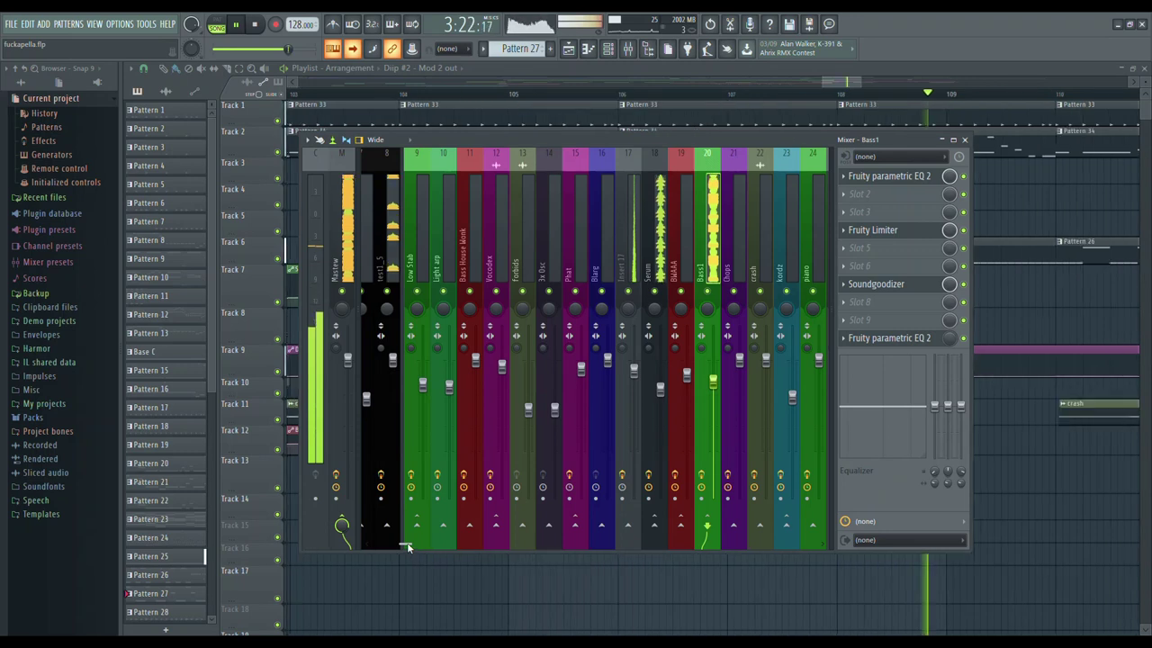
left_click(369, 261)
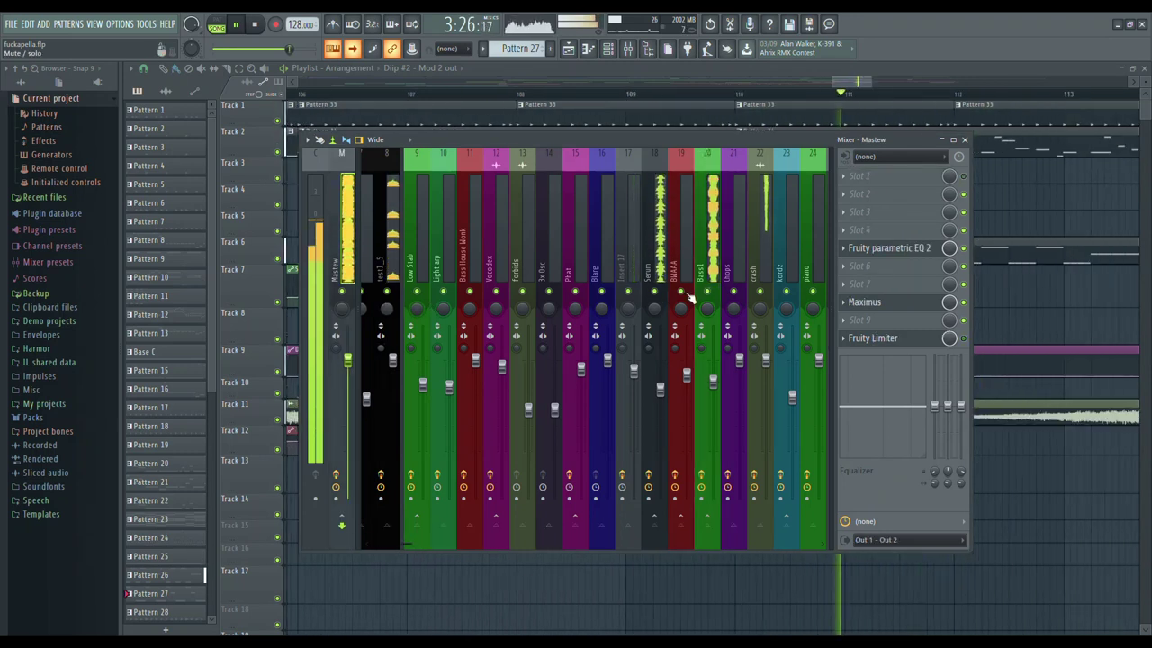
left_click(887, 306)
left_click_drag(560, 150, 345, 312)
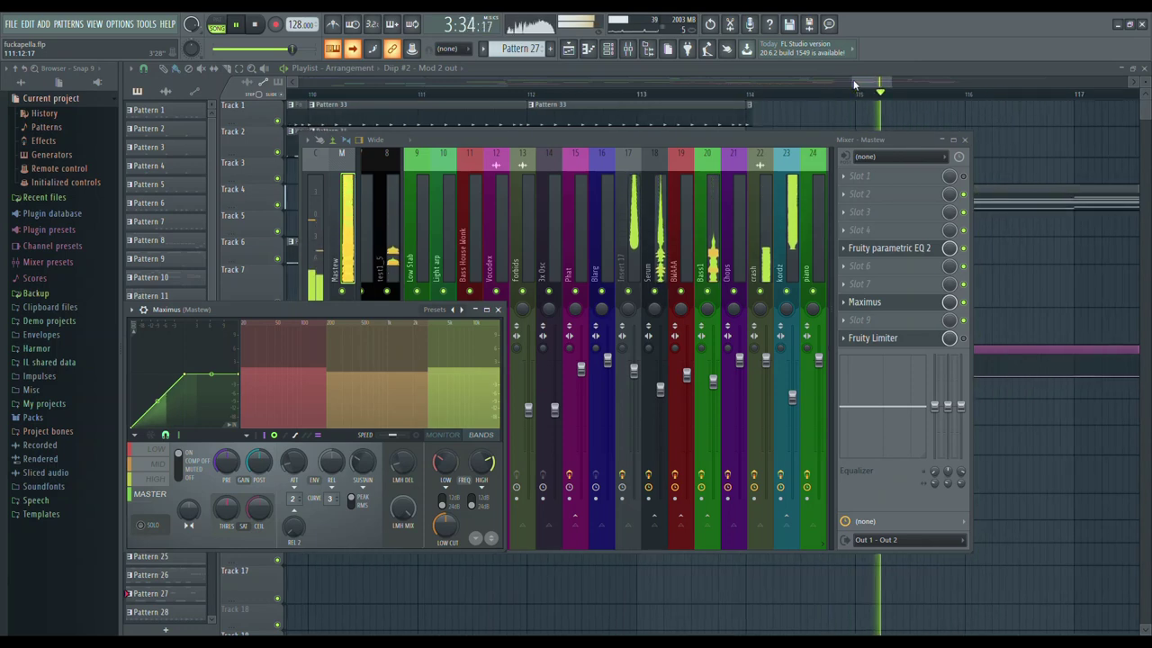
key("F12")
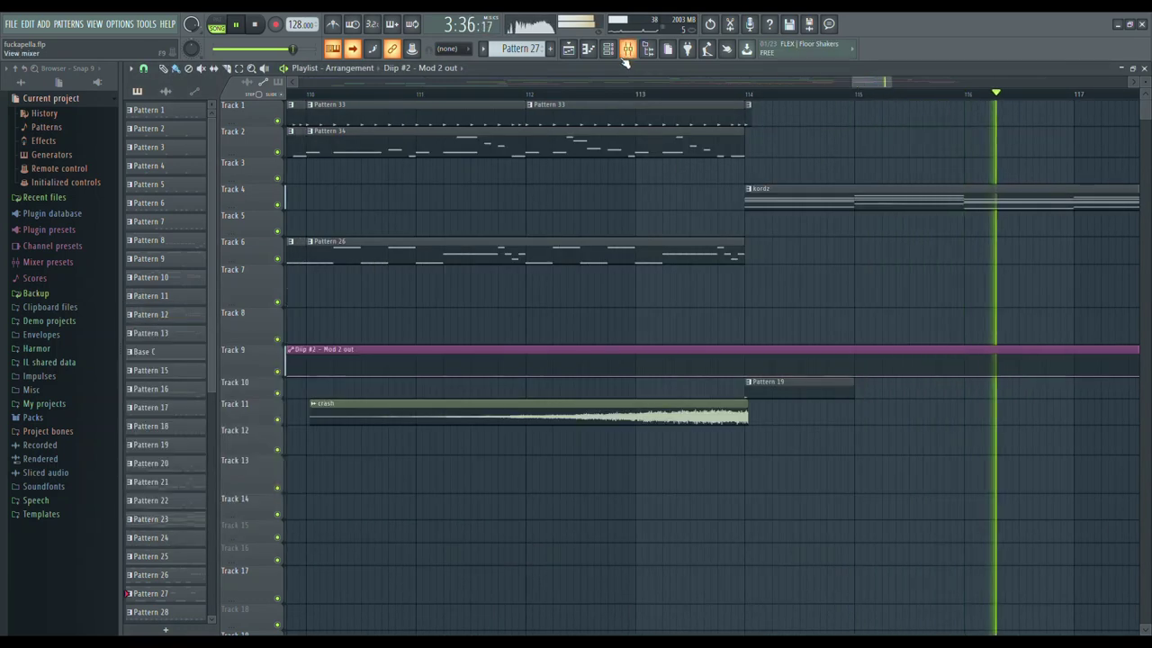
Open the Diip #2 channel's Serum instance from the channel rack and show its modulation matrix.
key("F6")
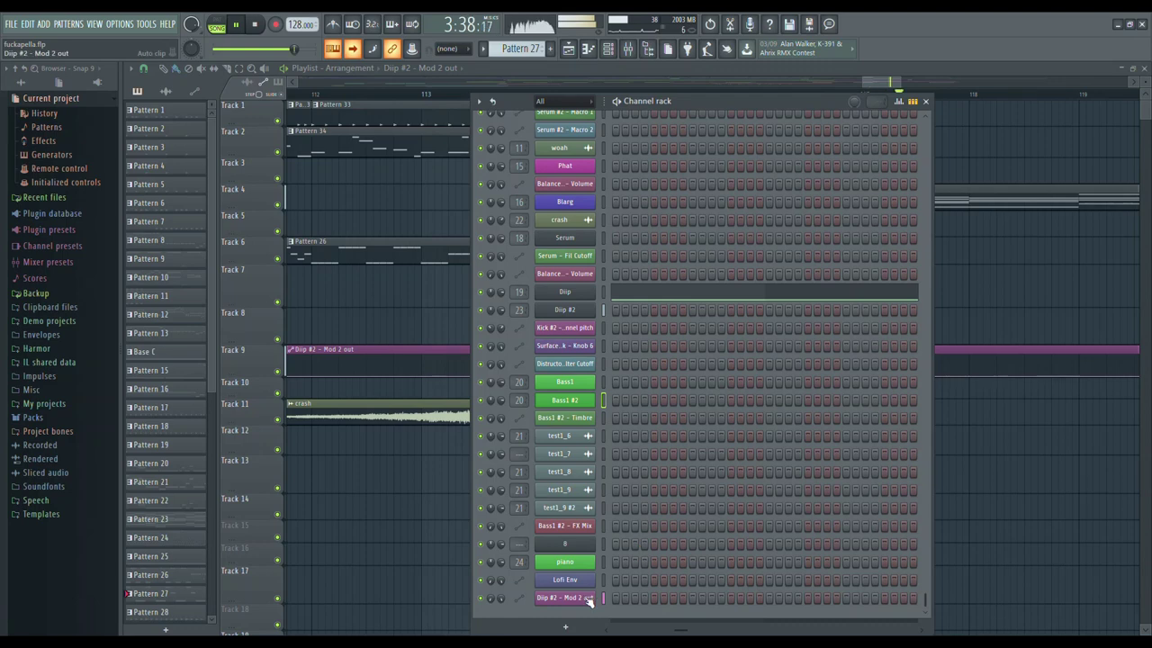
left_click(583, 311)
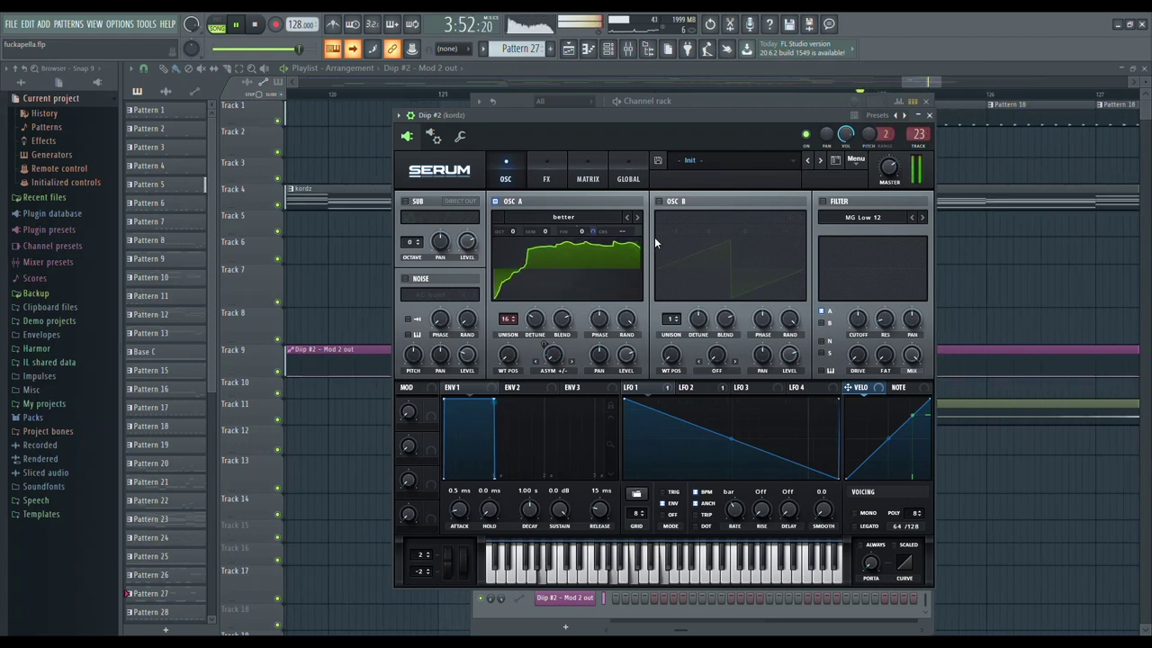
left_click(585, 178)
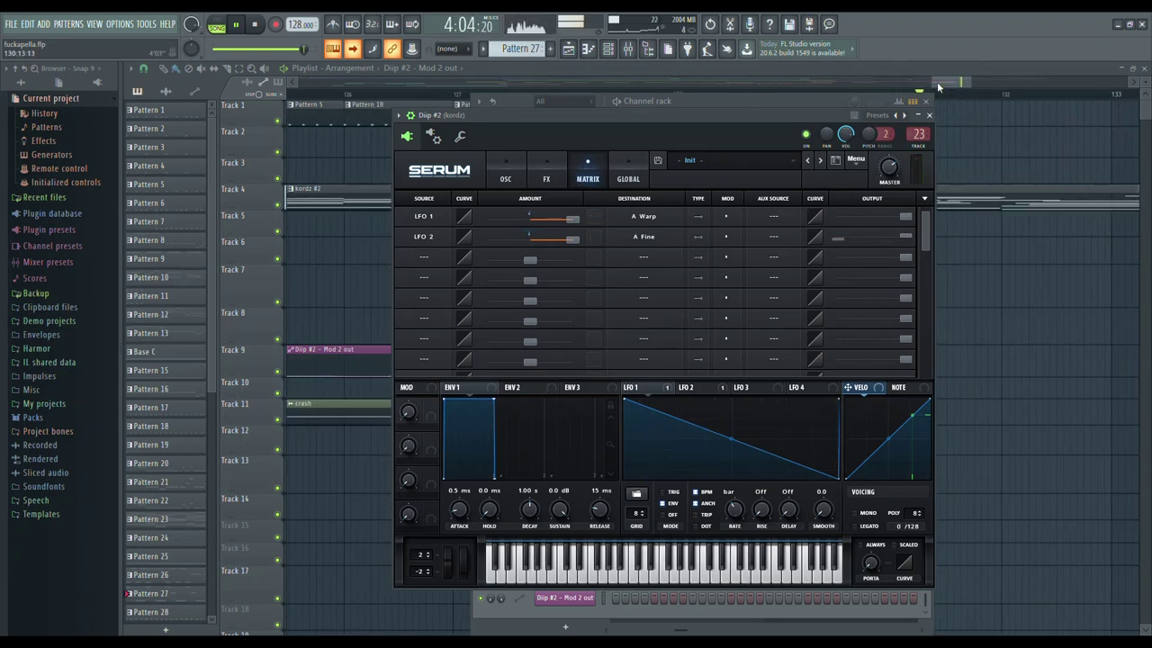
Open the piano channel's Serum instance from the channel rack and move its window toward the centre of the workspace.
left_click(864, 101)
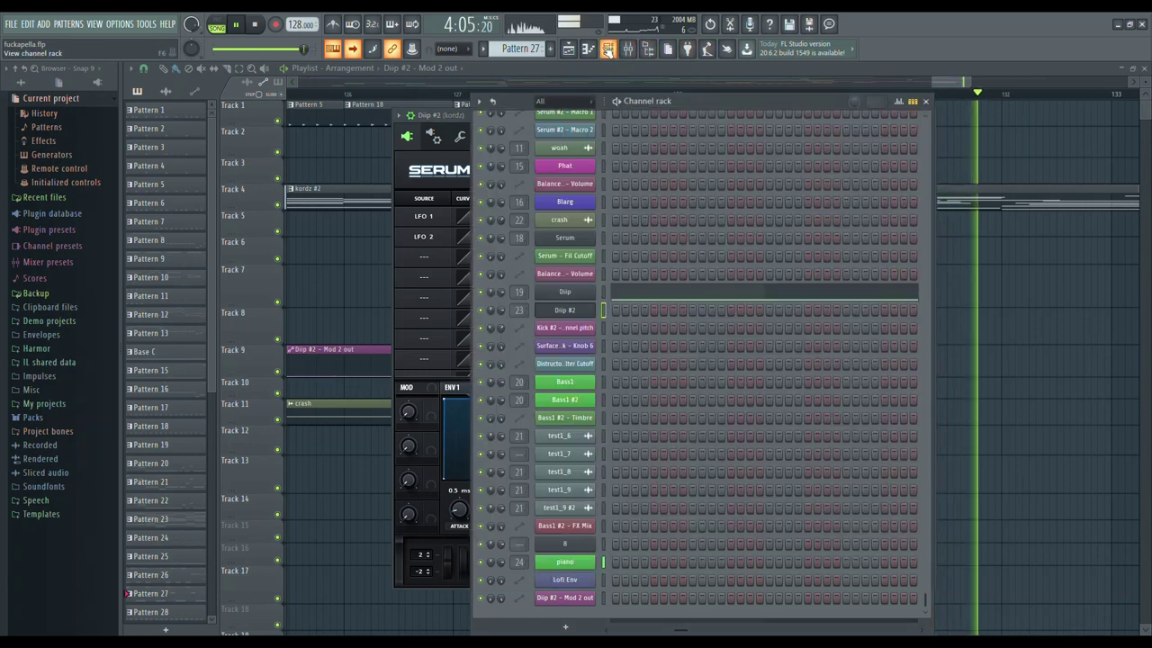
left_click(579, 562)
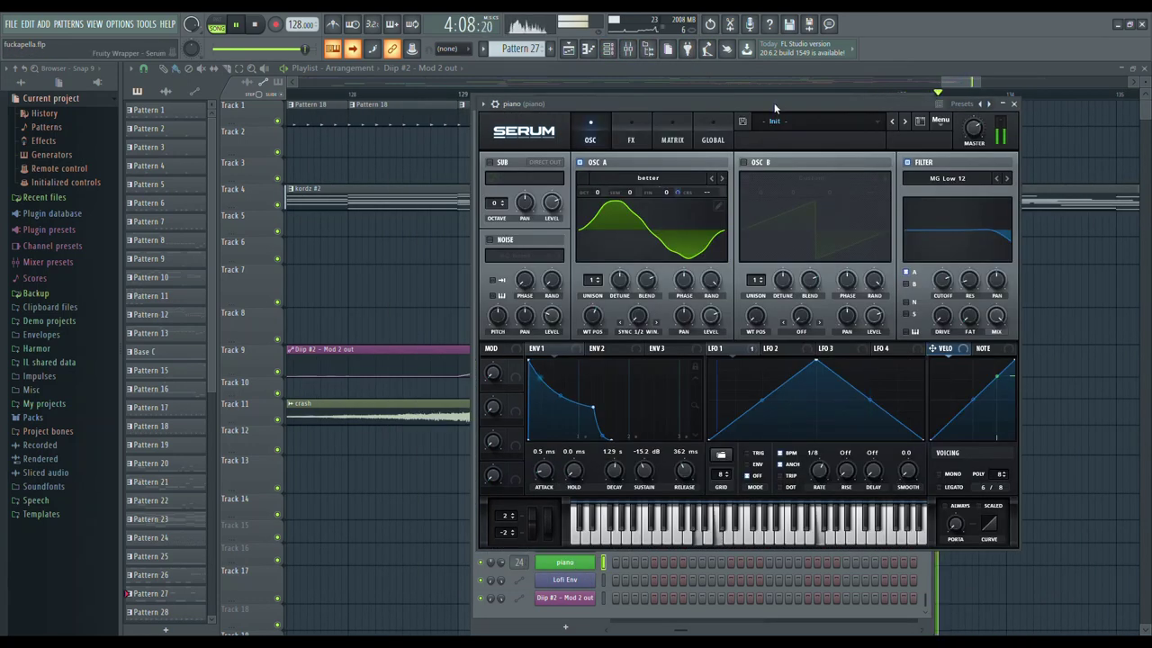
left_click_drag(775, 108, 666, 133)
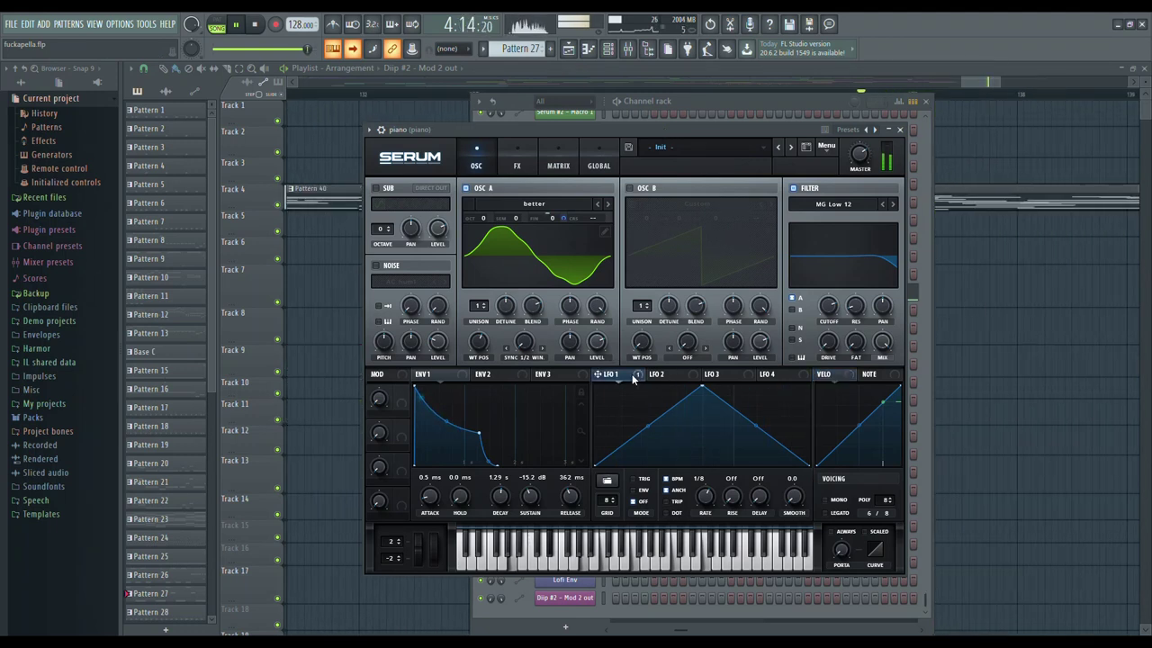
Return to the playlist and increase Track 4's height to enlarge the notes of the Pattern 40 clip.
left_click(973, 85)
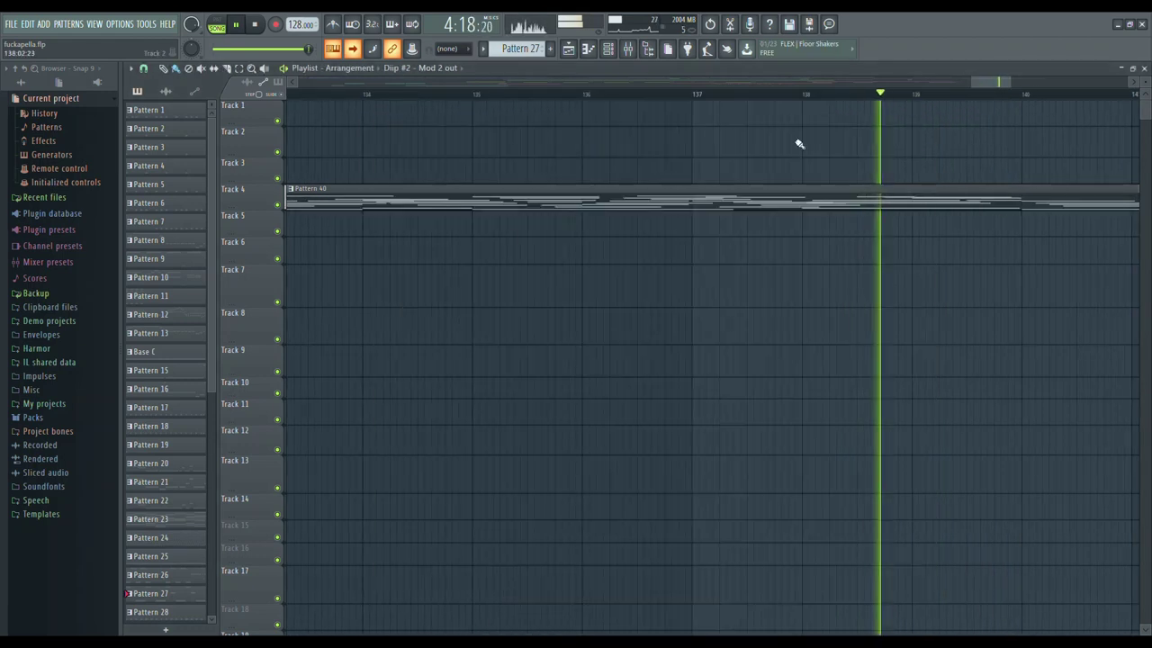
left_click_drag(252, 217, 251, 277)
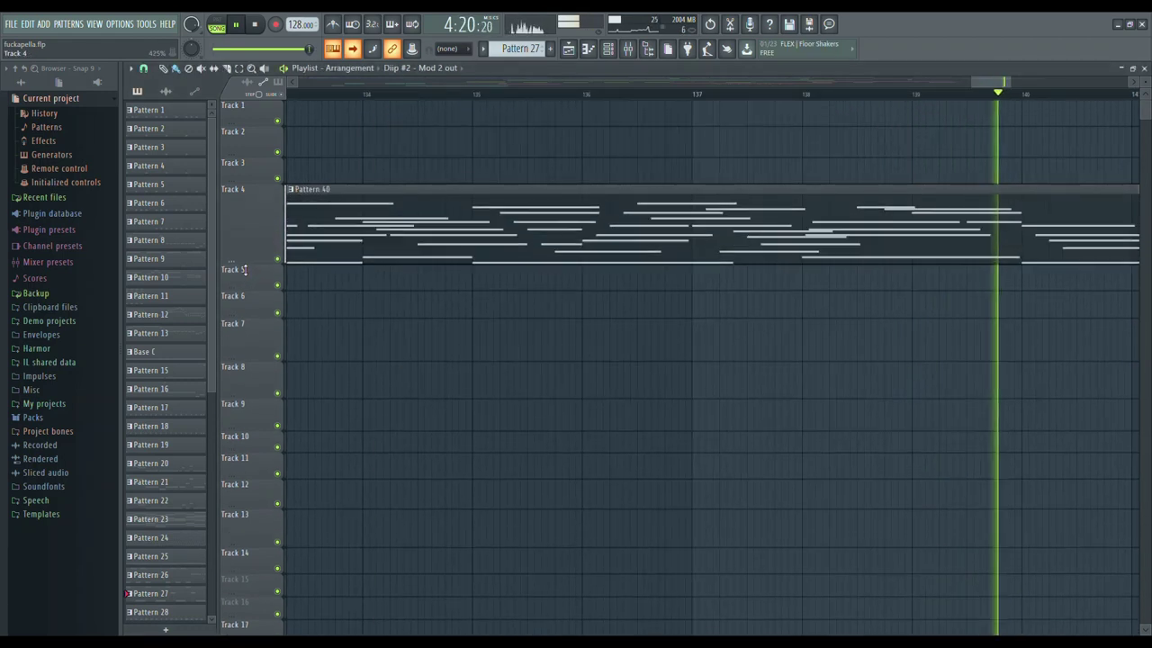